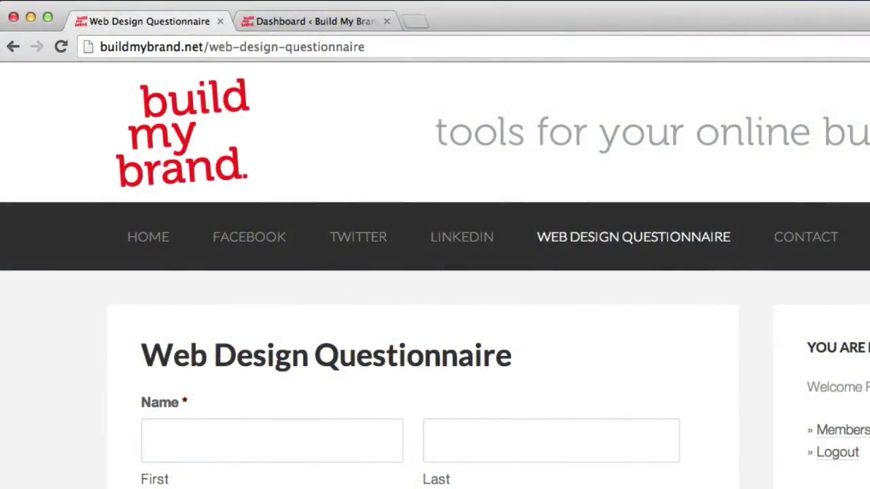
- Answer that you'll arrange your own hosting and that the site is to promote services
scroll(435, 271, "down", 5)
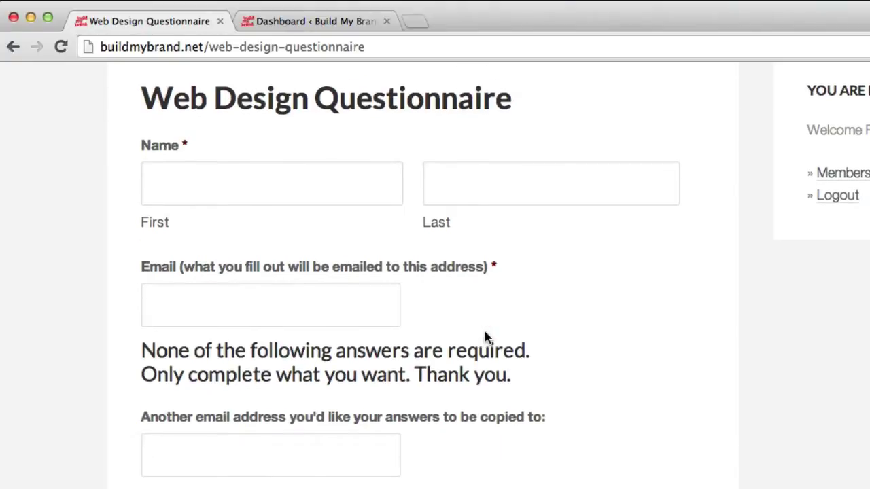
scroll(487, 331, "down", 6)
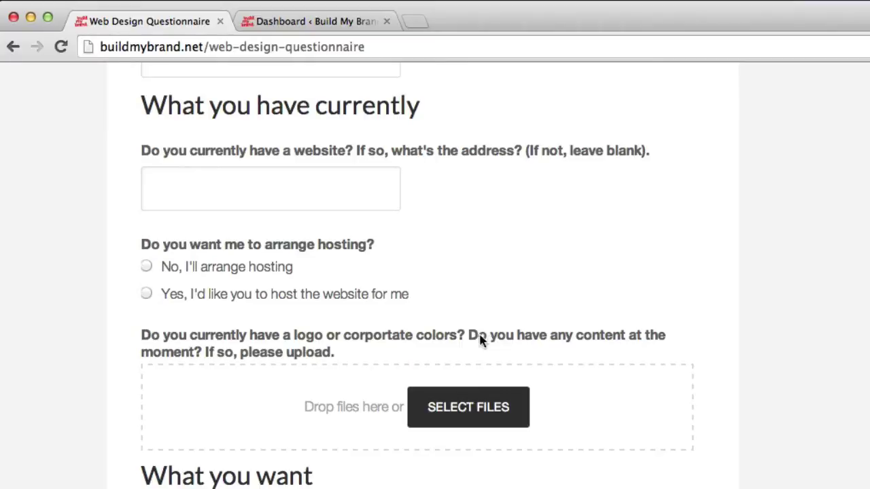
left_click(146, 267)
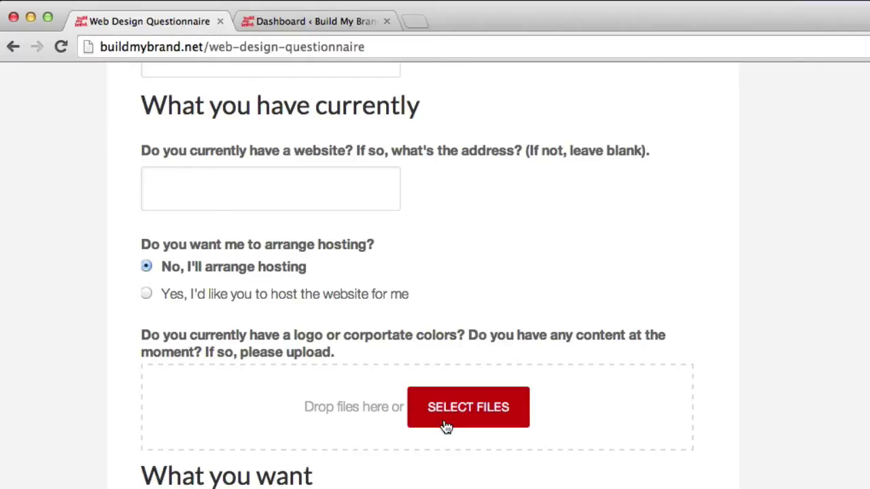
scroll(317, 407, "down", 5)
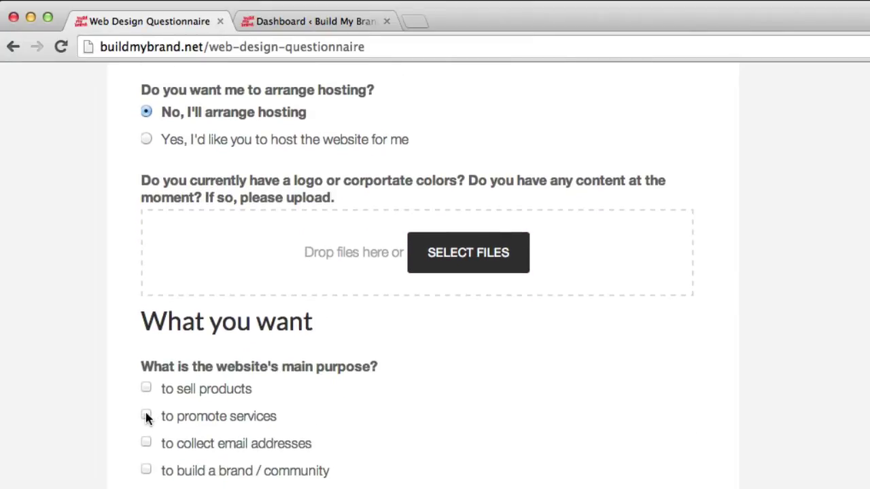
left_click(146, 416)
- Opt in to emails about more free tools and submit the questionnaire
scroll(534, 429, "down", 10)
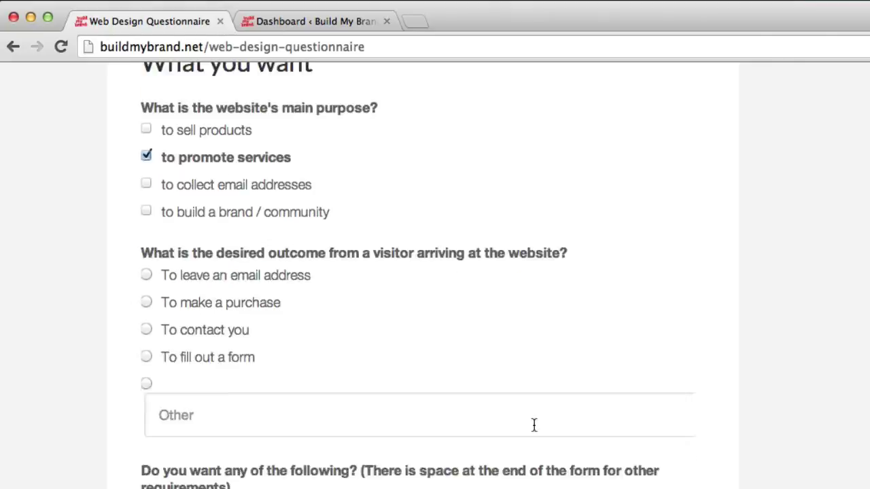
scroll(534, 431, "down", 7)
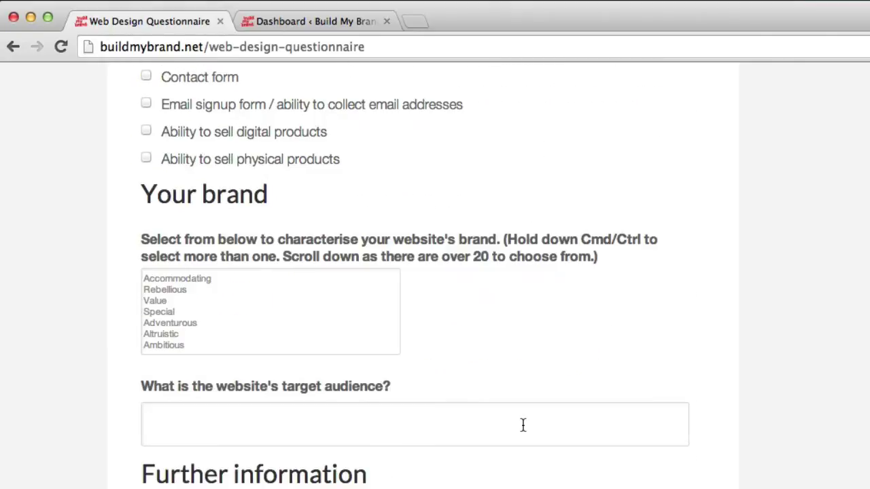
scroll(485, 418, "down", 15)
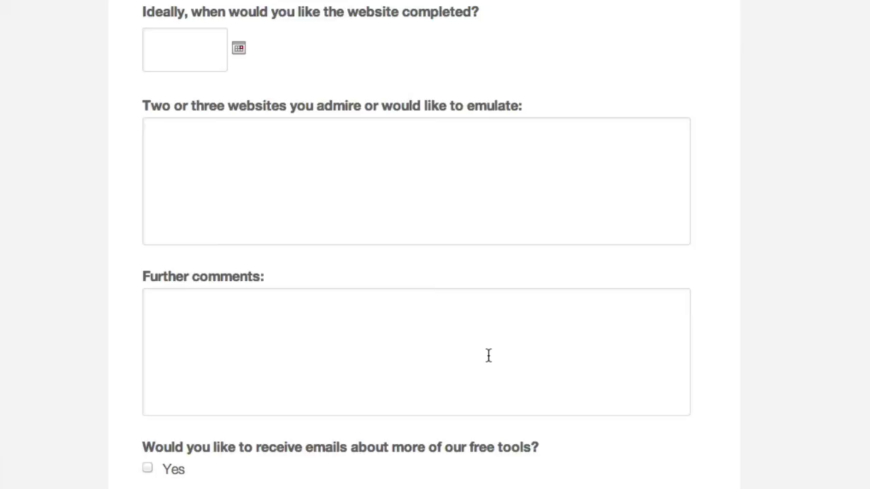
left_click(147, 470)
scroll(379, 419, "down", 2)
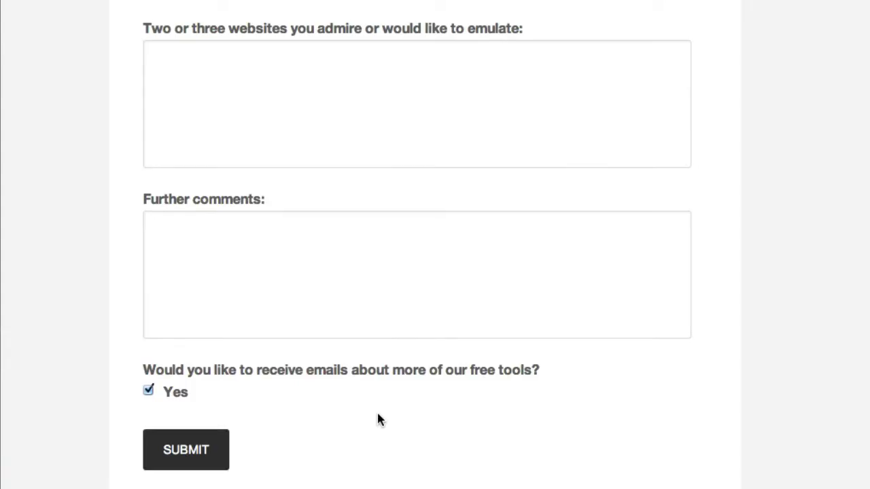
left_click(222, 449)
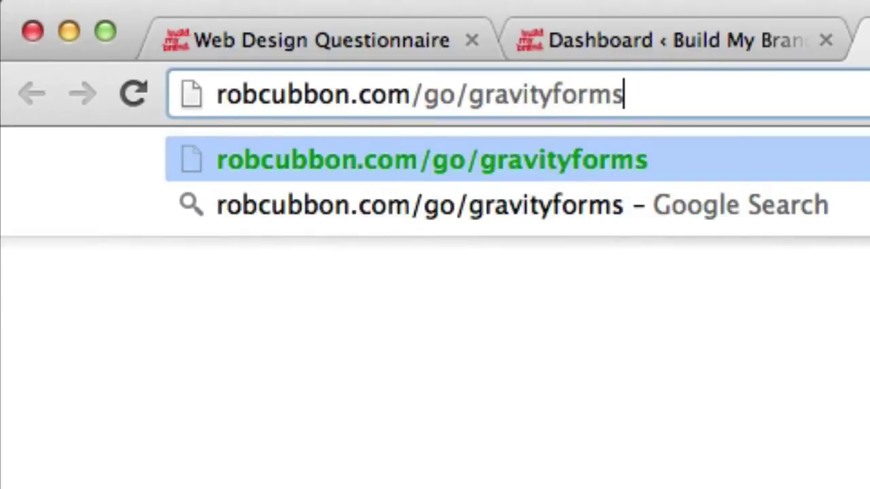
- Load robcubbon.com/go/gravityforms and go to its View Pricing & Purchase Options page
key("Return")
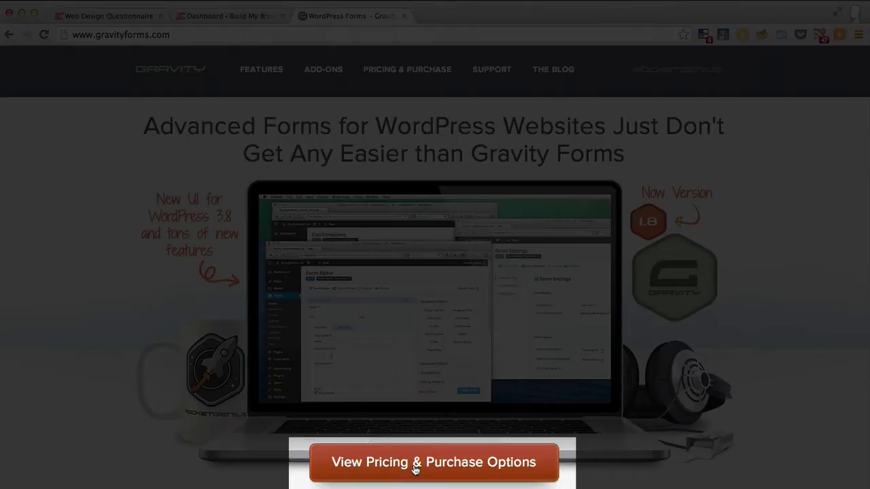
left_click(415, 469)
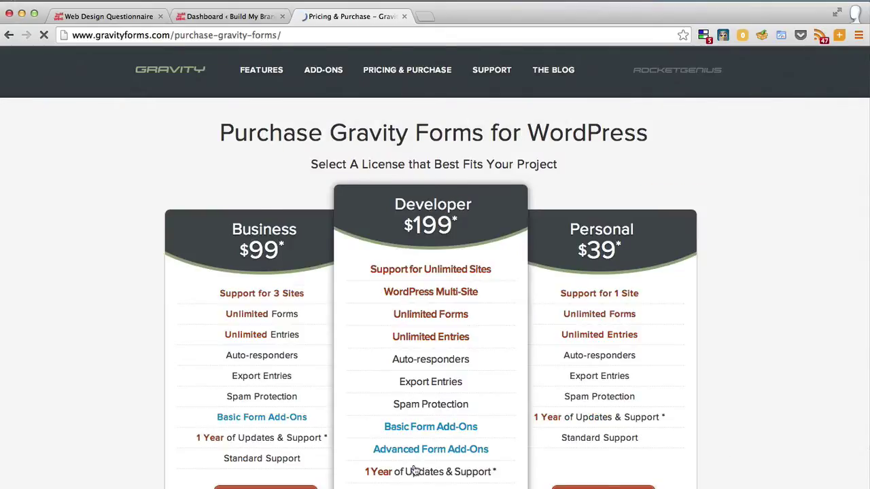
- Review the Business $99, Developer $199 and Personal $39 licences, then return to the Dashboard tab
scroll(416, 469, "down", 1)
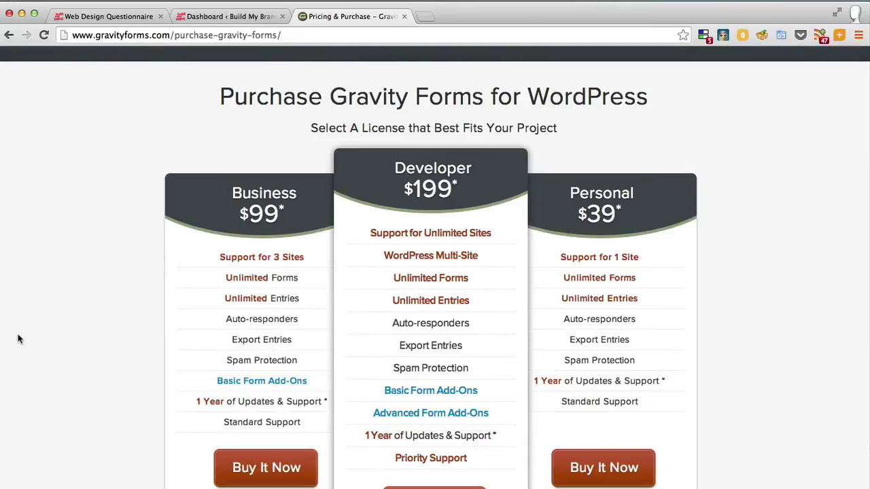
left_click(229, 16)
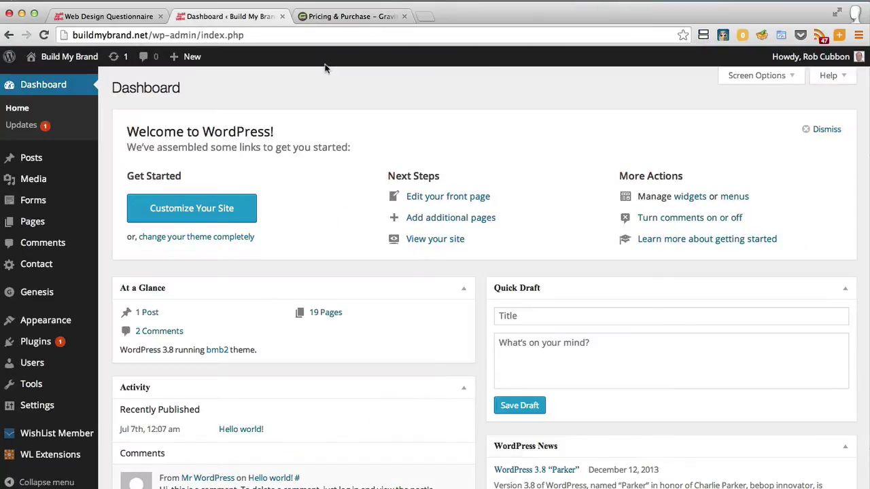
- From the Forms list, edit the Web Design Questionnaire form (ID 8)
mouse_move(54, 206)
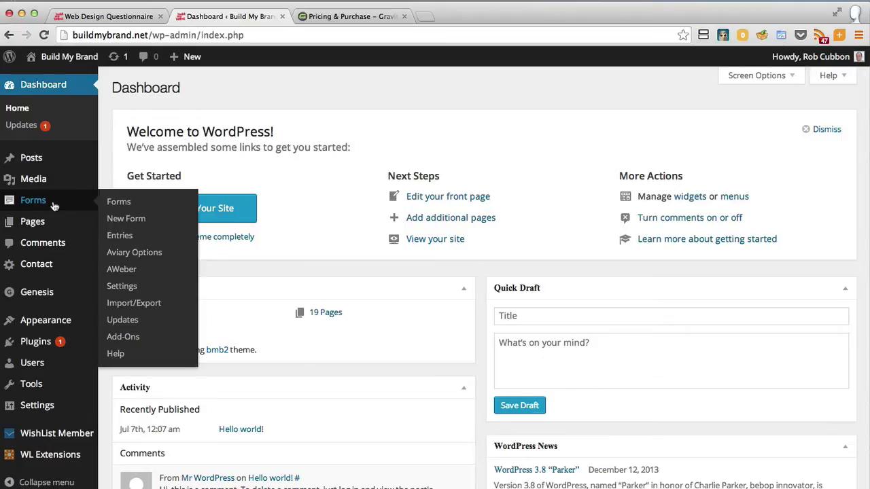
left_click(54, 204)
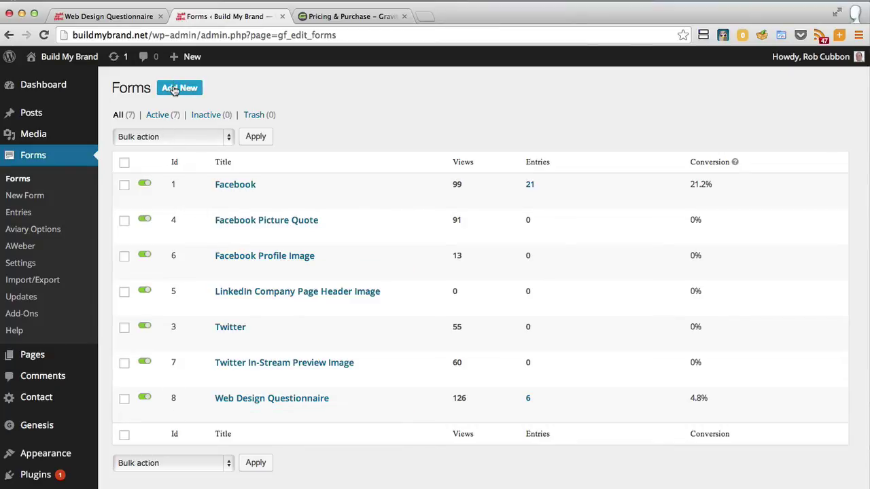
mouse_move(224, 413)
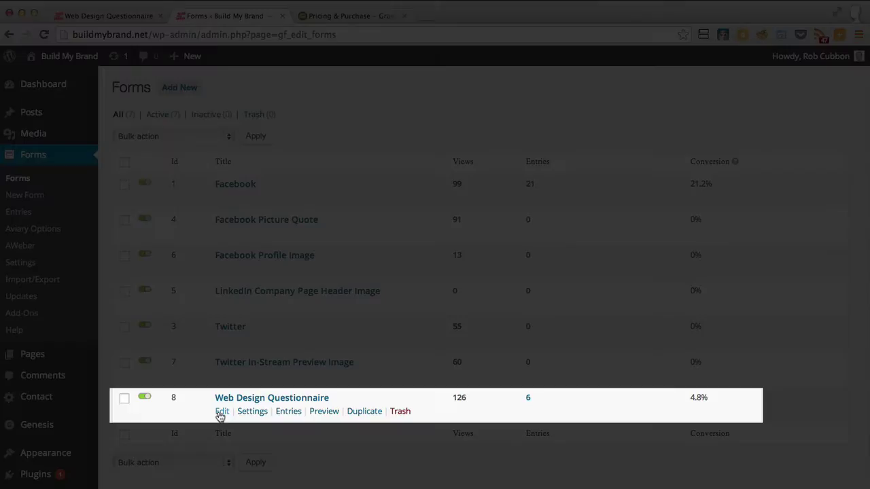
left_click(221, 413)
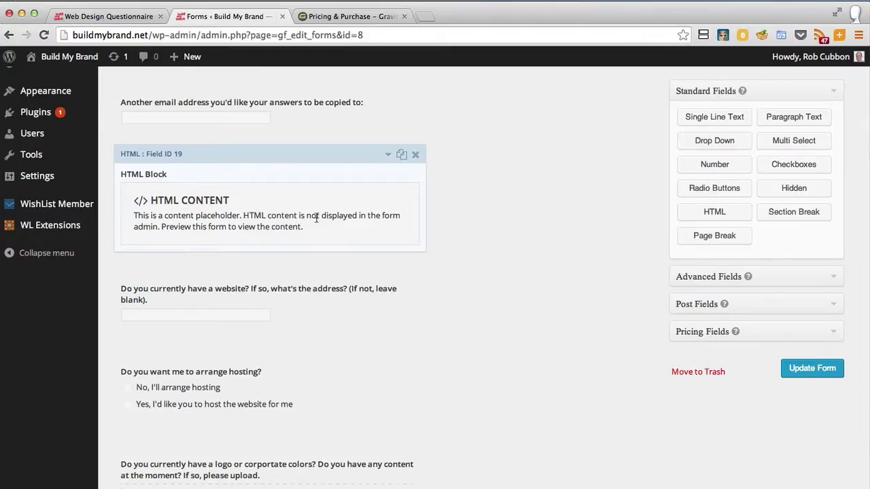
- Inspect the HTML Block field, look over Form Settings, then go to Confirmations
left_click(316, 218)
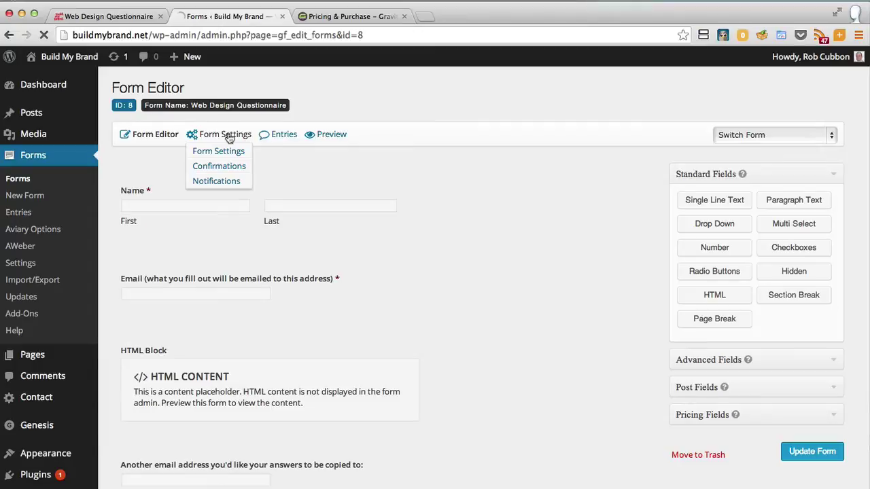
left_click(248, 135)
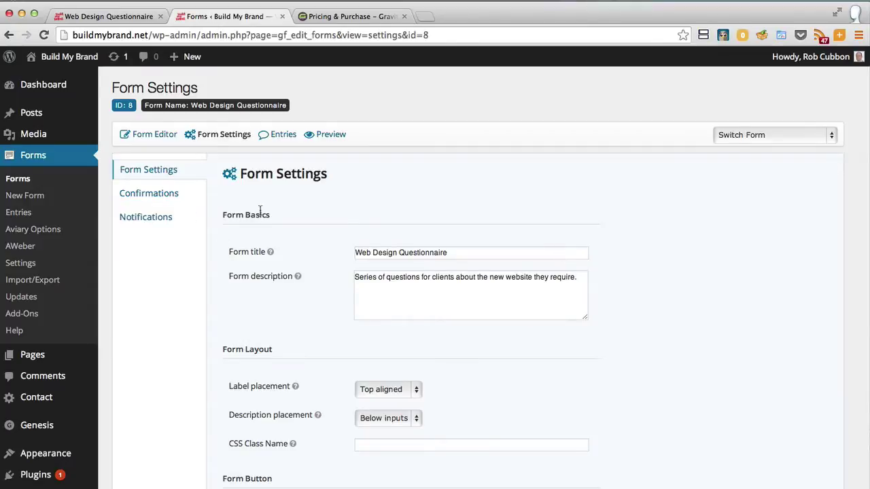
scroll(259, 210, "down", 10)
scroll(260, 210, "up", 6)
scroll(260, 209, "down", 6)
scroll(259, 209, "up", 4)
scroll(260, 210, "up", 4)
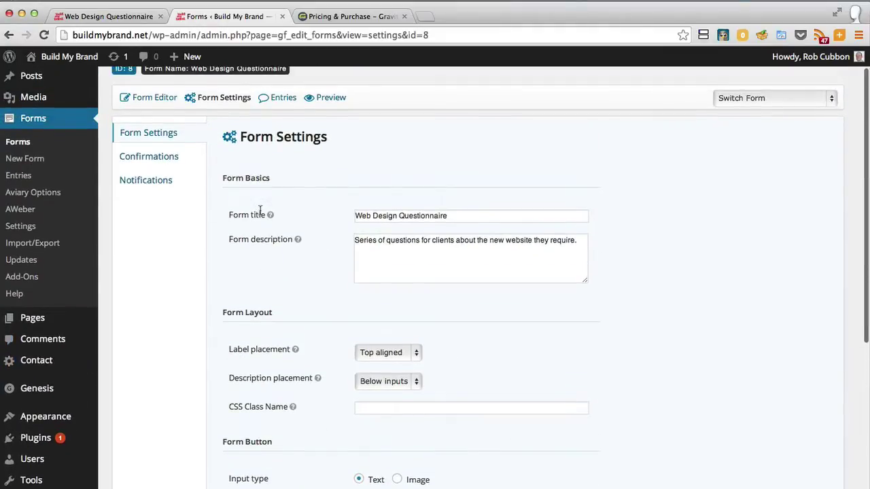
left_click(151, 195)
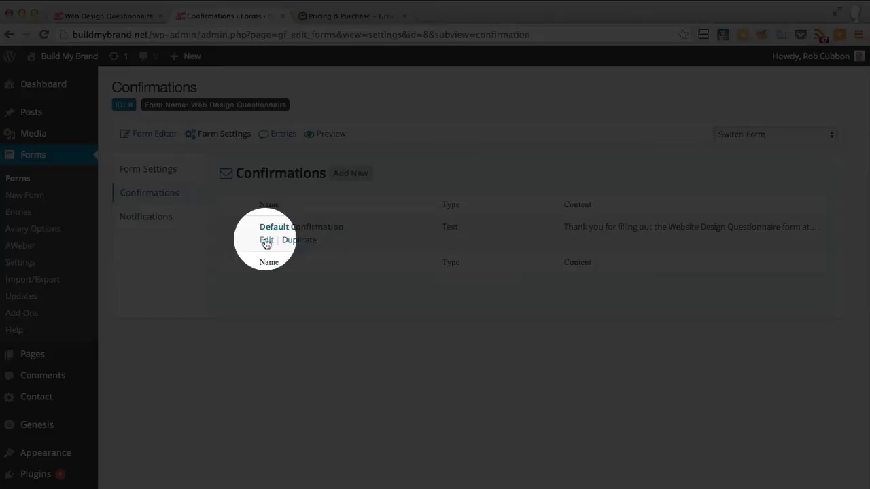
- Edit the questionnaire answers notification, keeping the Email field as its recipient
left_click(266, 242)
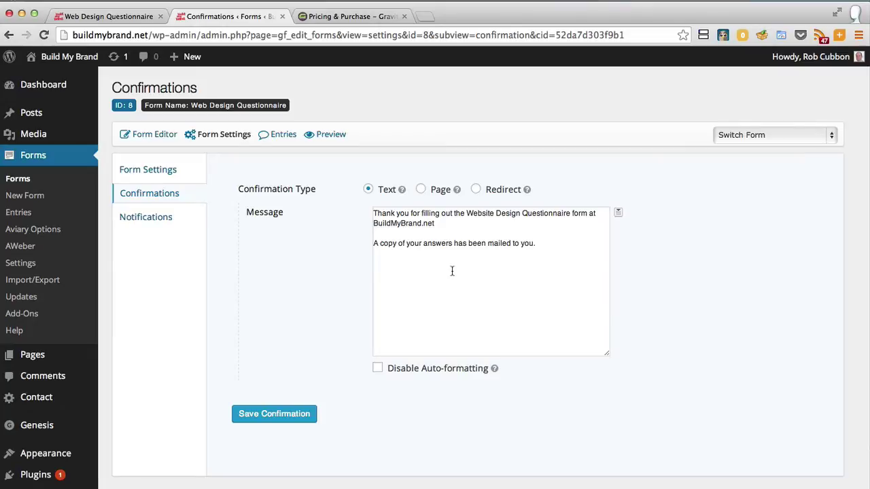
left_click(152, 218)
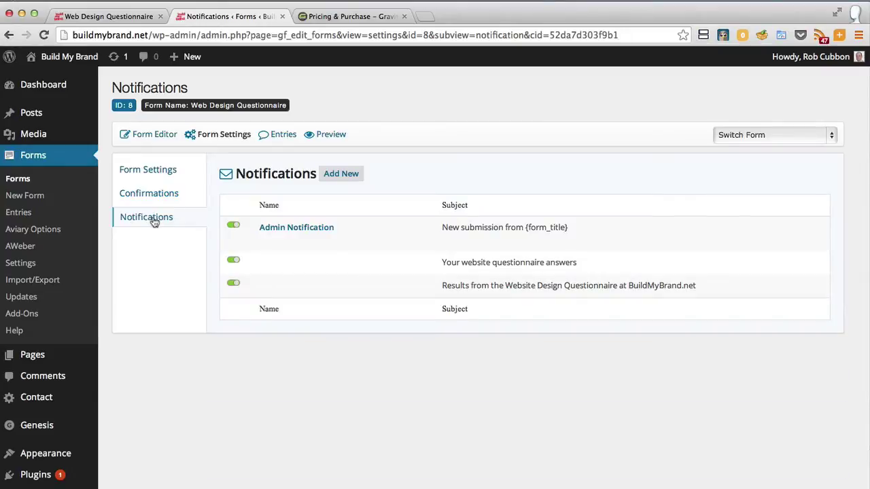
left_click(265, 265)
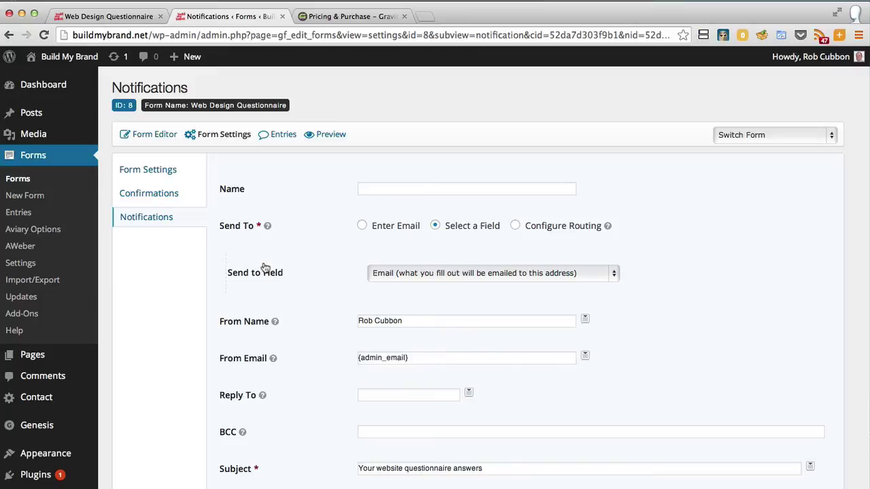
left_click(536, 274)
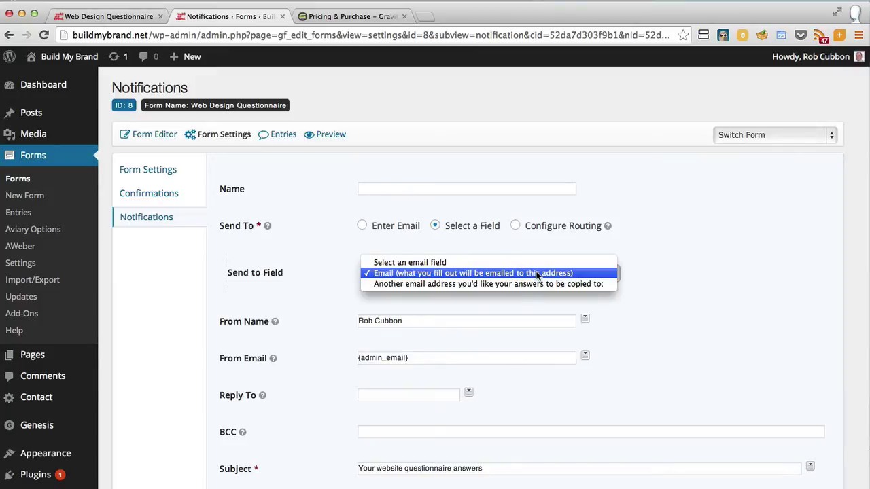
left_click(537, 273)
- Review the notification message's {all_fields} body and begin a new form
scroll(264, 309, "down", 5)
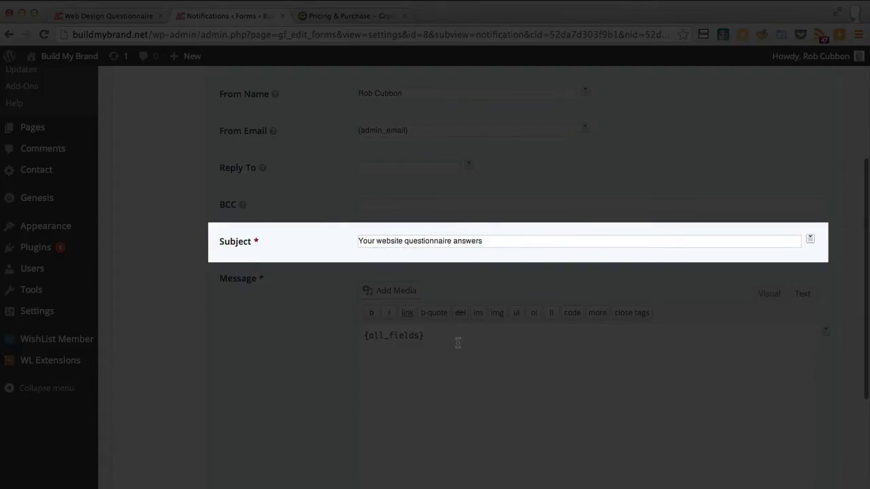
left_click_drag(458, 344, 360, 336)
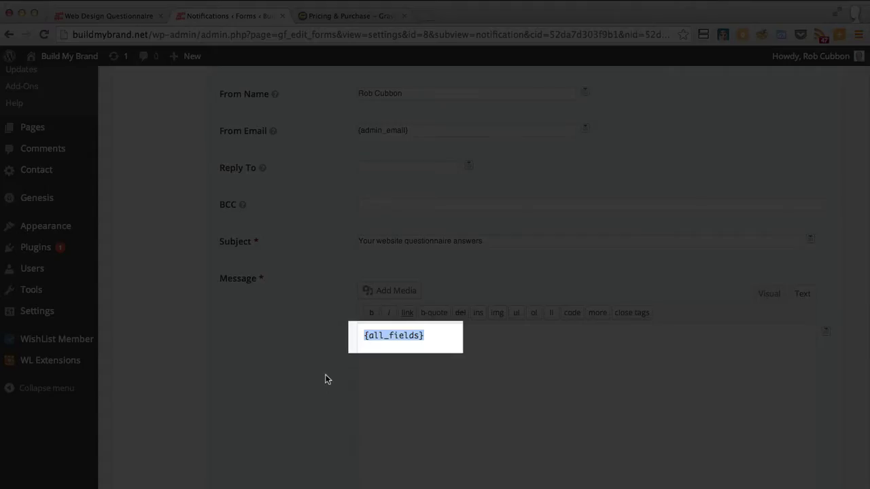
left_click(426, 379)
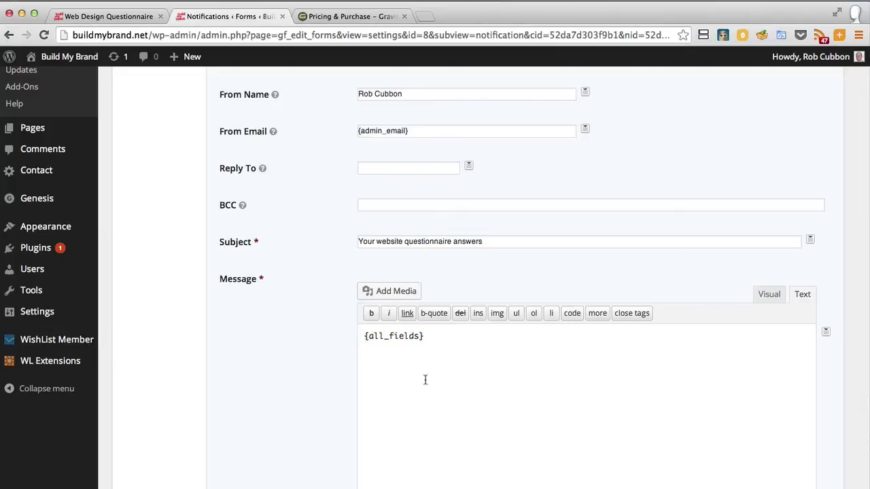
scroll(426, 380, "down", 2)
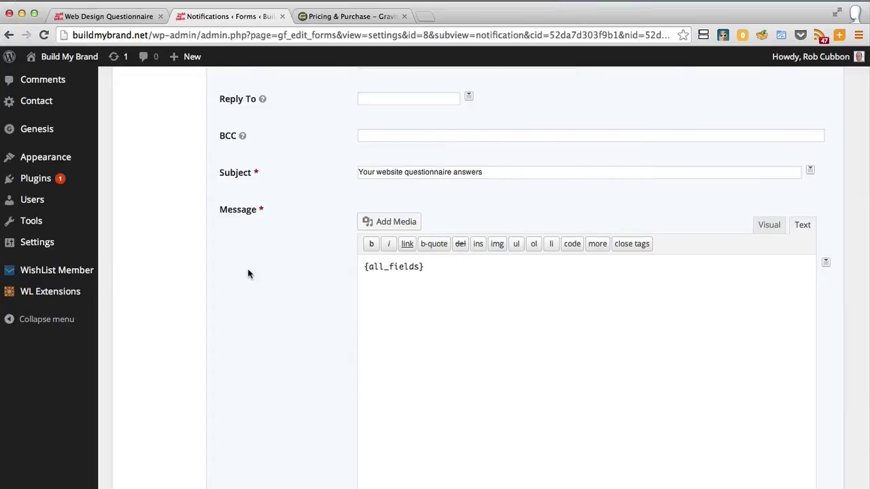
scroll(247, 273, "down", 5)
scroll(164, 295, "up", 10)
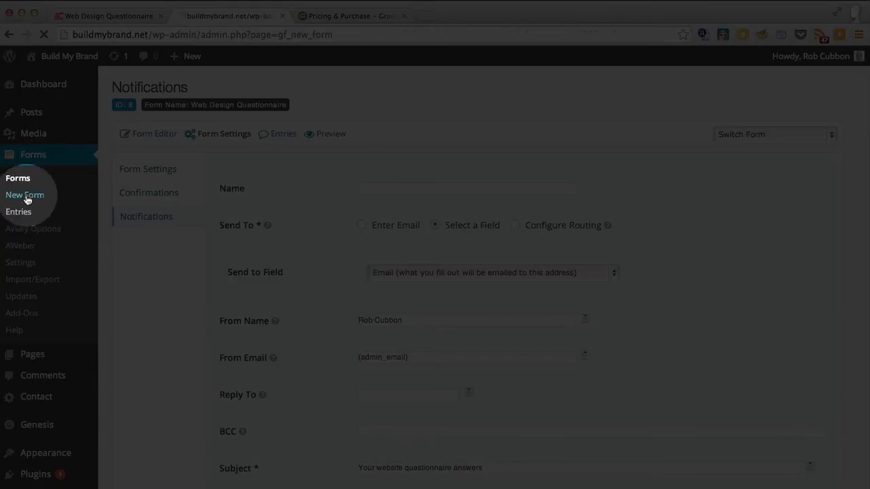
left_click(25, 195)
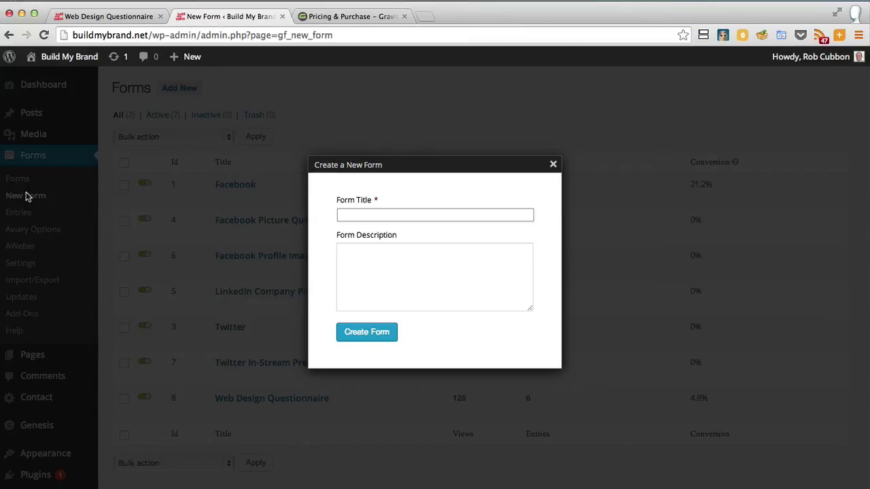
- Create a form titled Test and add an advanced Name field
type("Test")
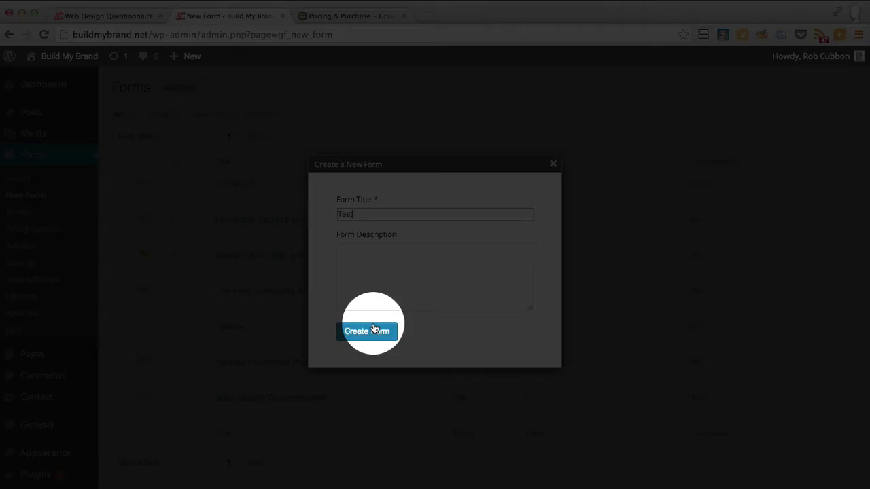
left_click(370, 331)
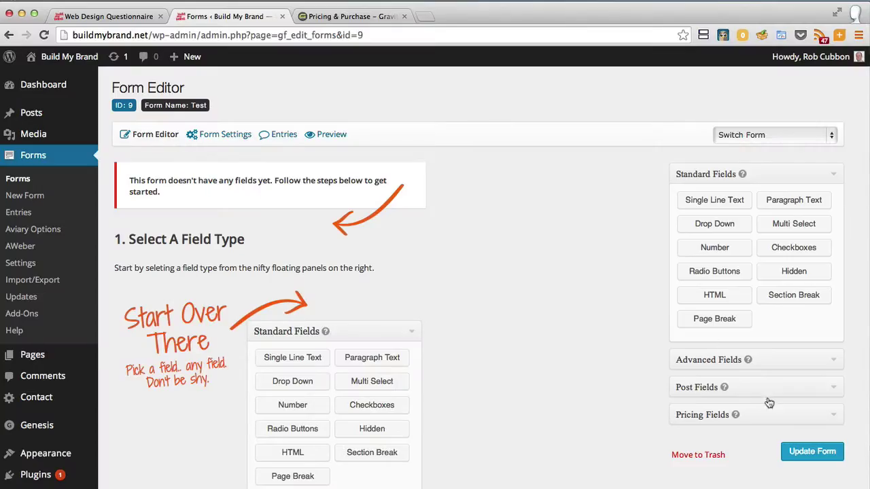
left_click(836, 359)
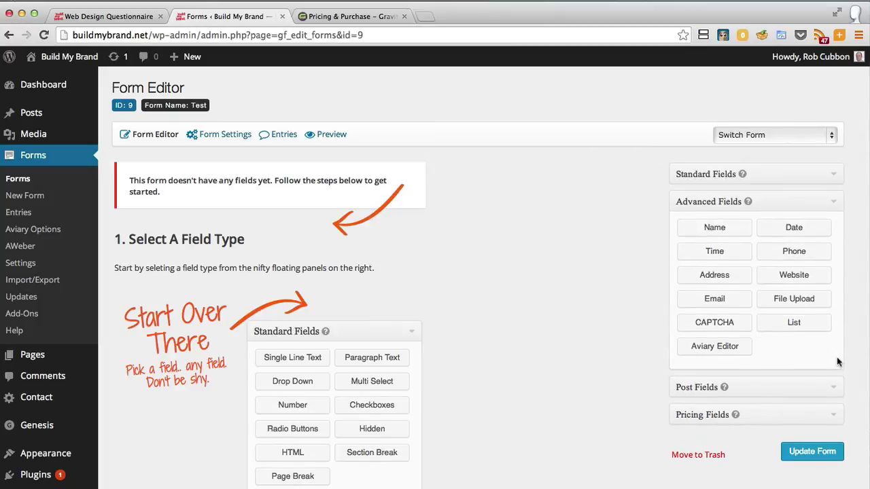
left_click(704, 233)
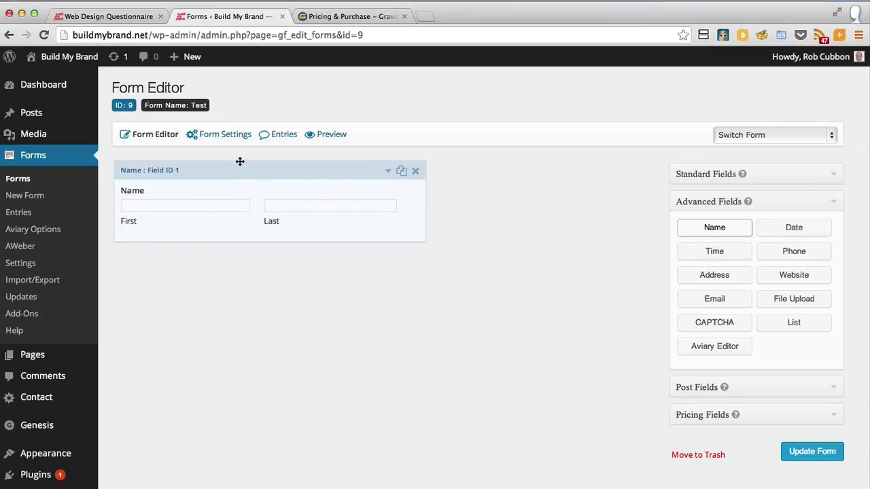
- Review the Name field's settings, save the Test form, and start a new page
left_click(229, 195)
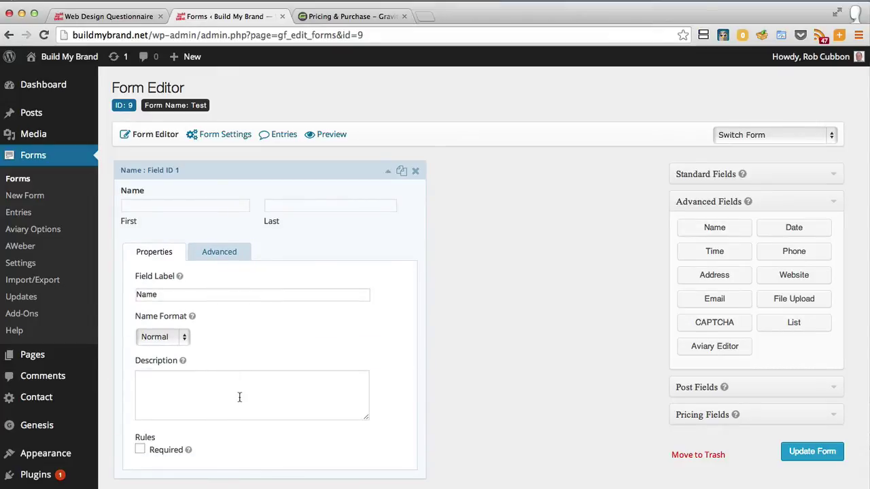
left_click(243, 398)
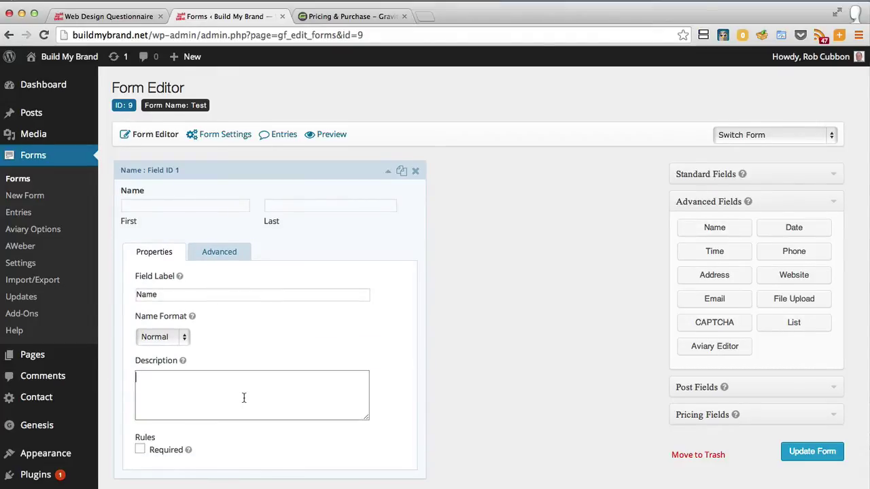
left_click(219, 252)
scroll(447, 222, "down", 1)
left_click(810, 437)
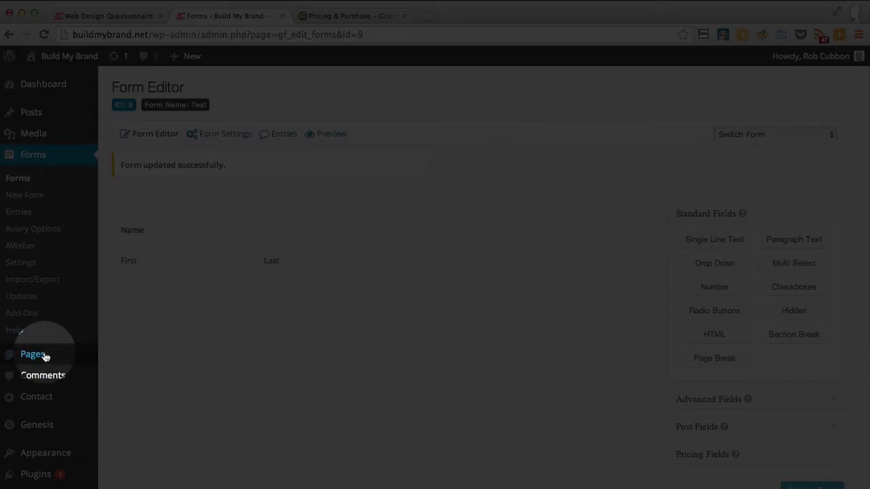
mouse_move(42, 357)
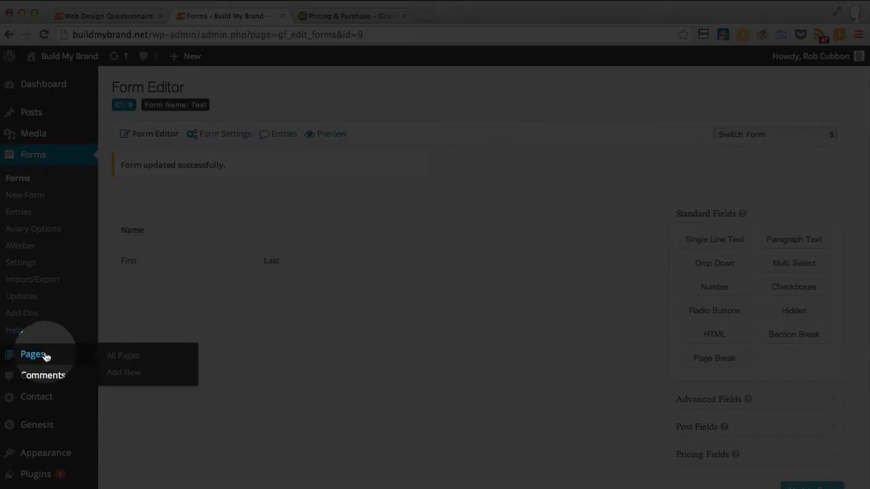
left_click(113, 369)
- Title the new page Test and insert the Test form's shortcode
type("TEs")
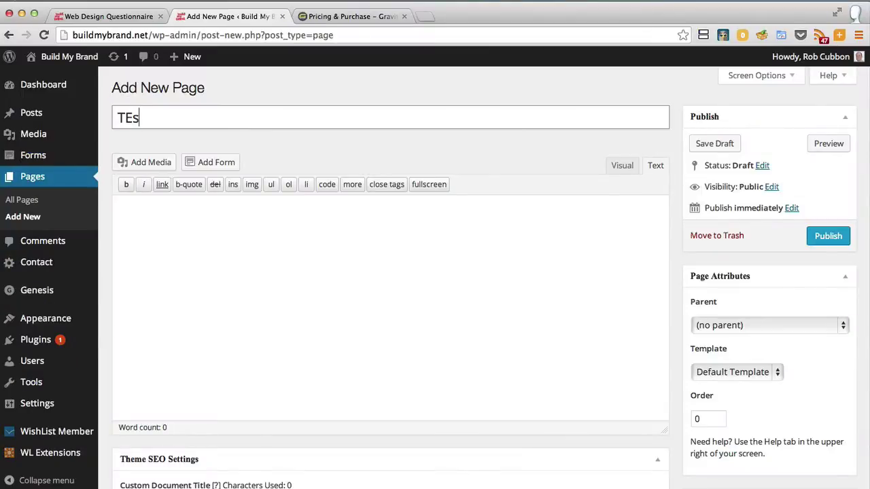
key("BackSpace")
key("BackSpace")
type("est")
left_click(204, 163)
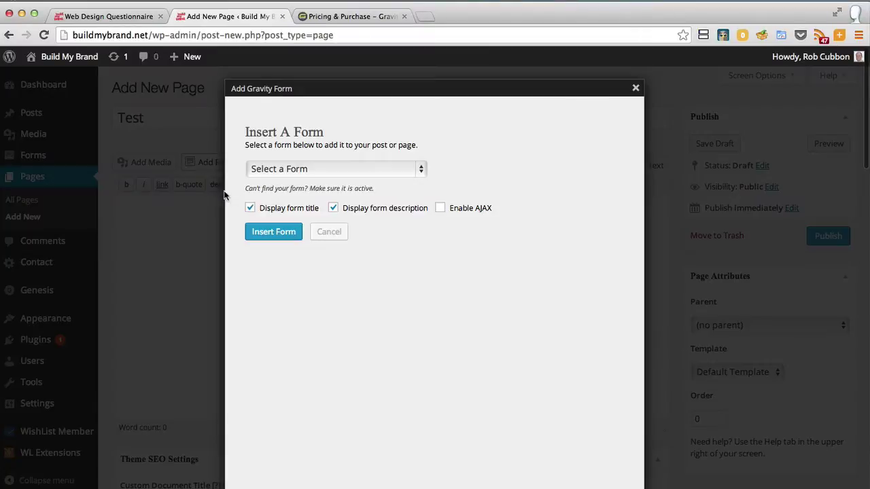
left_click(287, 170)
left_click(298, 229)
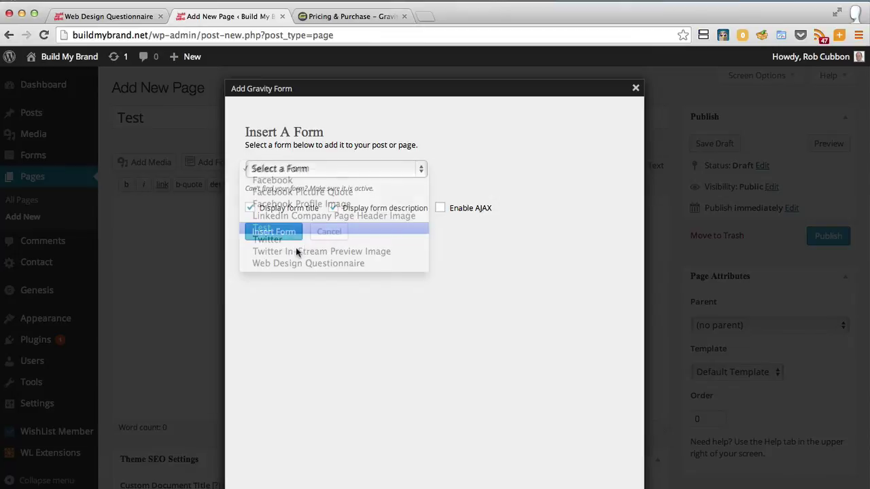
left_click(272, 234)
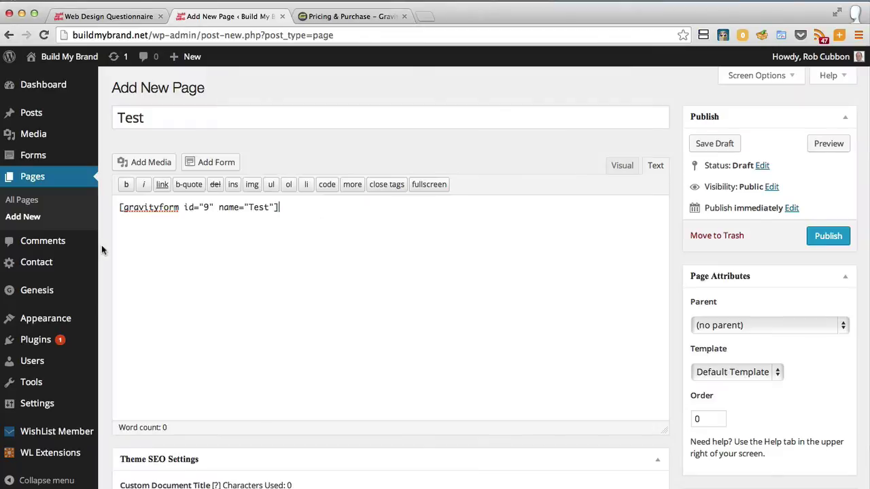
- Publish the Test page and check its live First/Last Name fields and Submit button
left_click(825, 236)
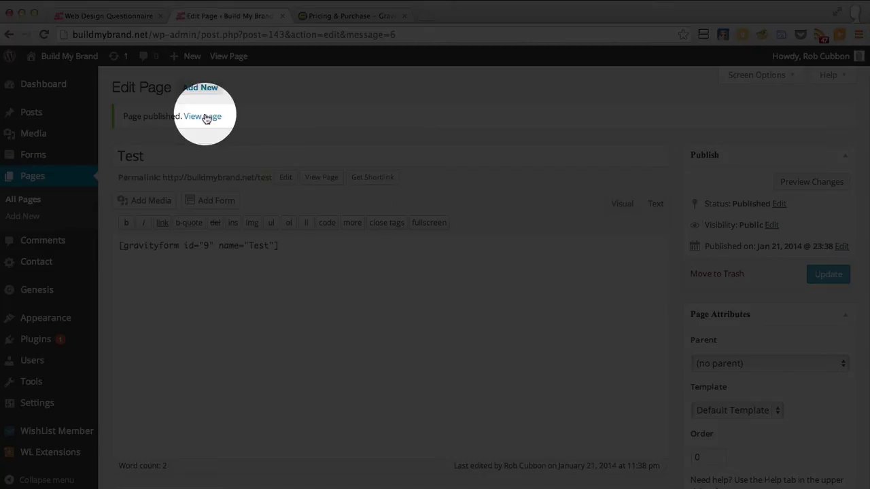
left_click(204, 117, "super")
key("ctrl+Tab")
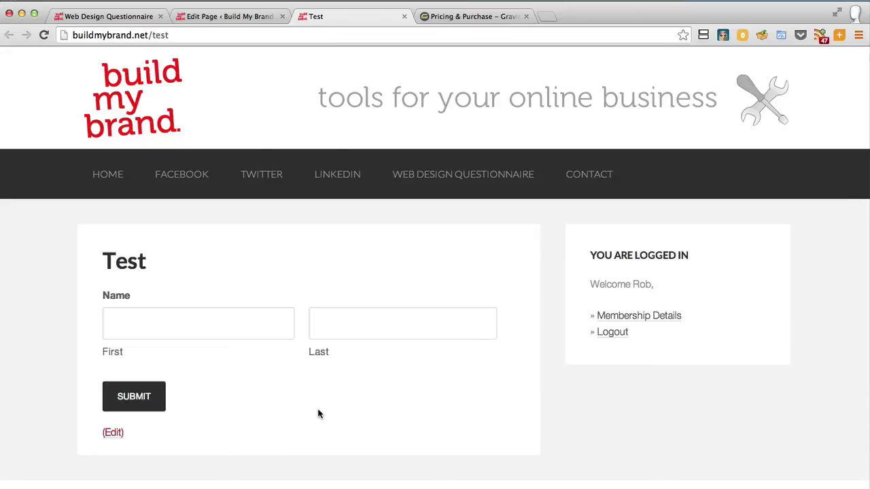
key("ctrl+shift+Tab")
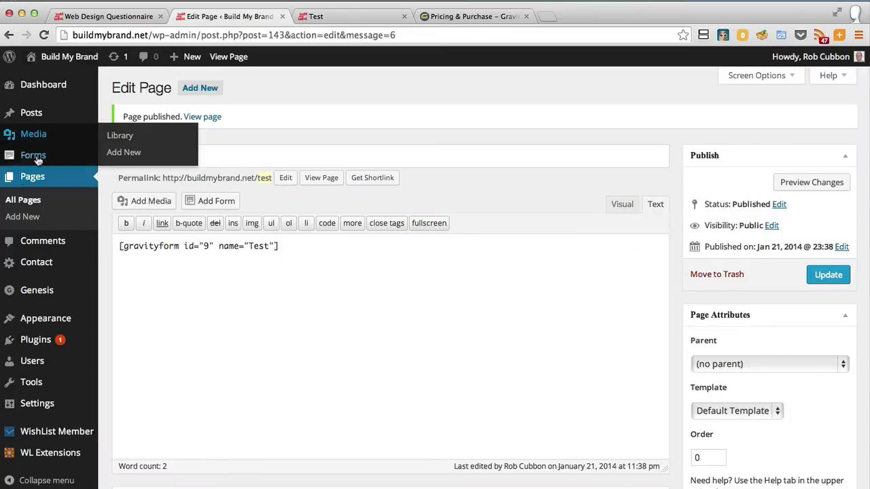
- Open the Test form and add an Email field and a Single Line Text field
left_click(38, 158)
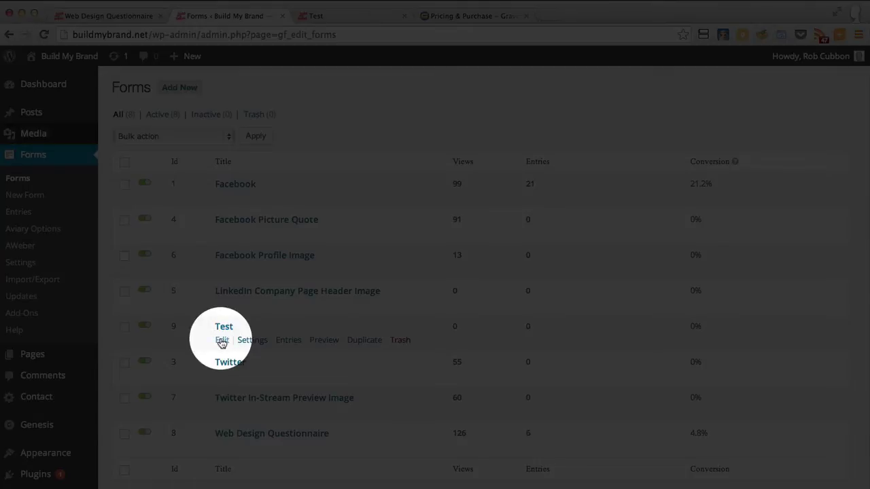
left_click(221, 342)
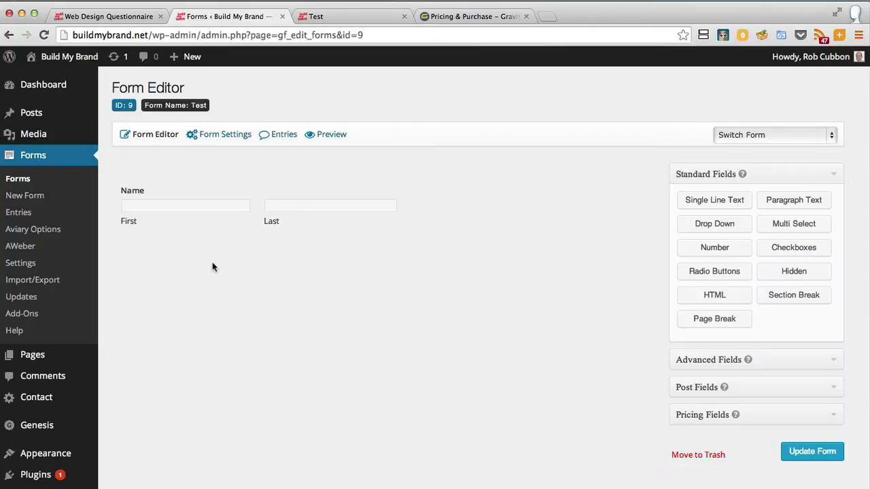
left_click(721, 362)
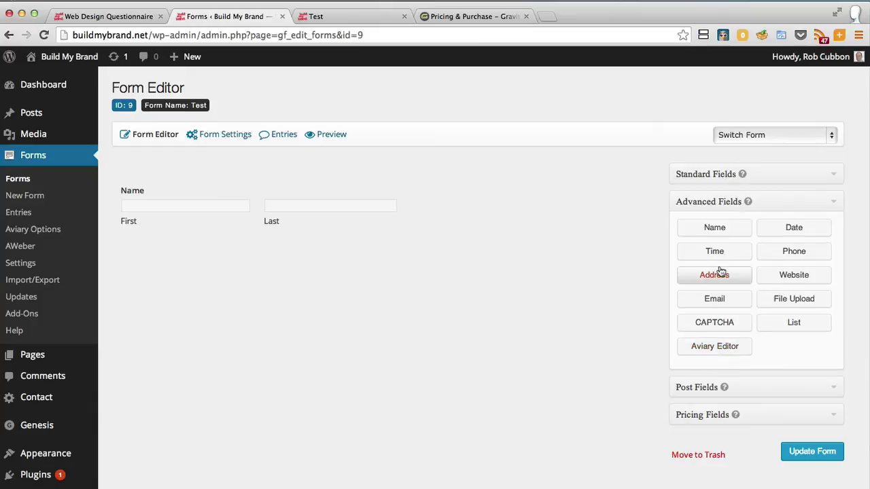
left_click(703, 306)
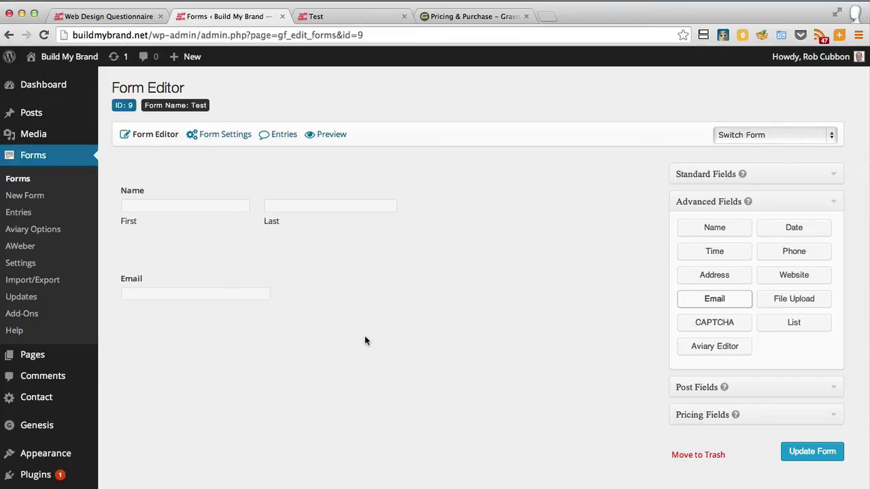
left_click(707, 177)
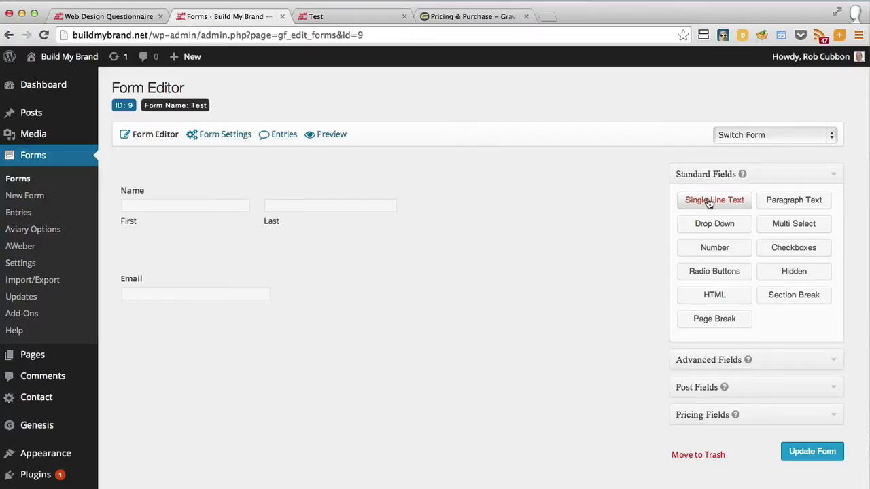
left_click(709, 204)
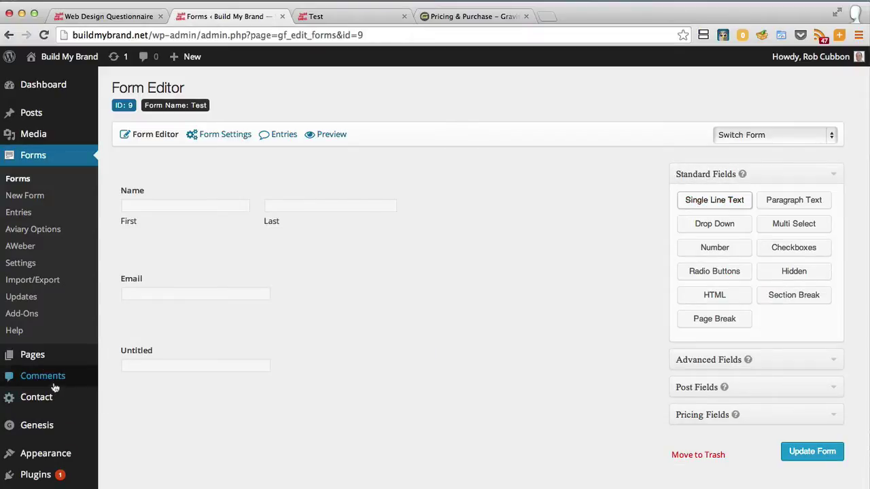
- Relabel the text field "What's your favority color?"
left_click(174, 354)
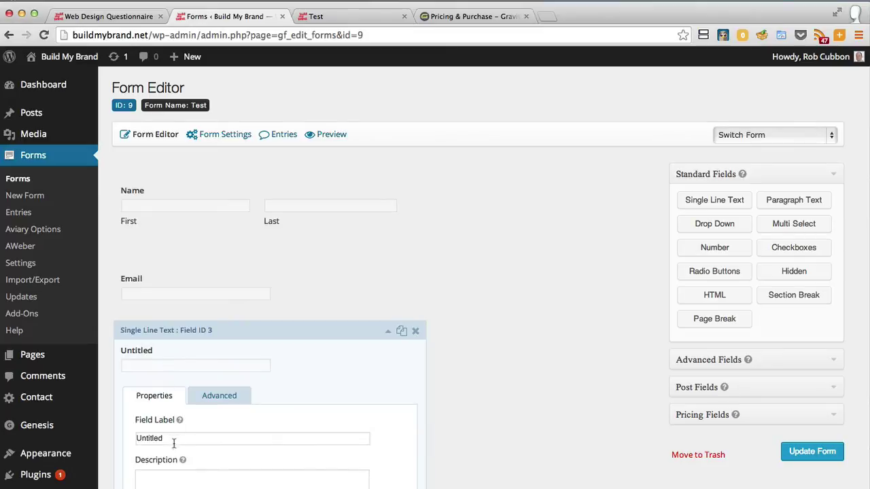
left_click_drag(176, 441, 142, 419)
type("What's")
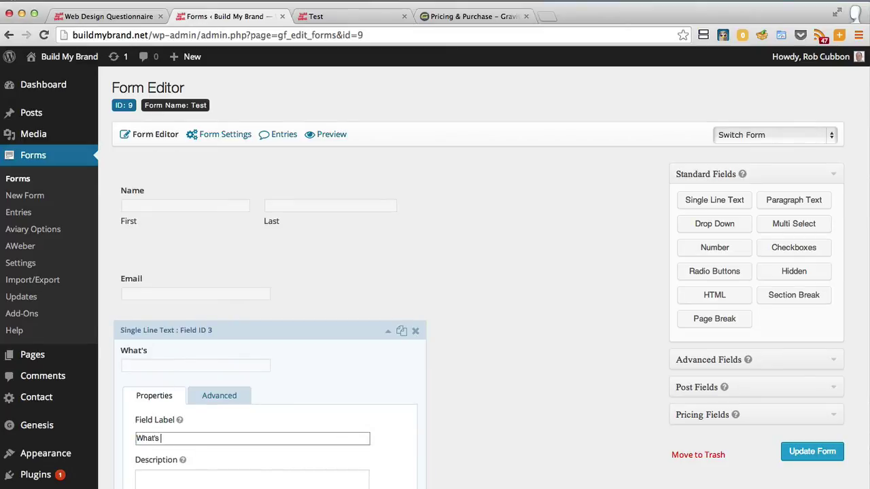
type(" your favority color?")
scroll(165, 382, "down", 5)
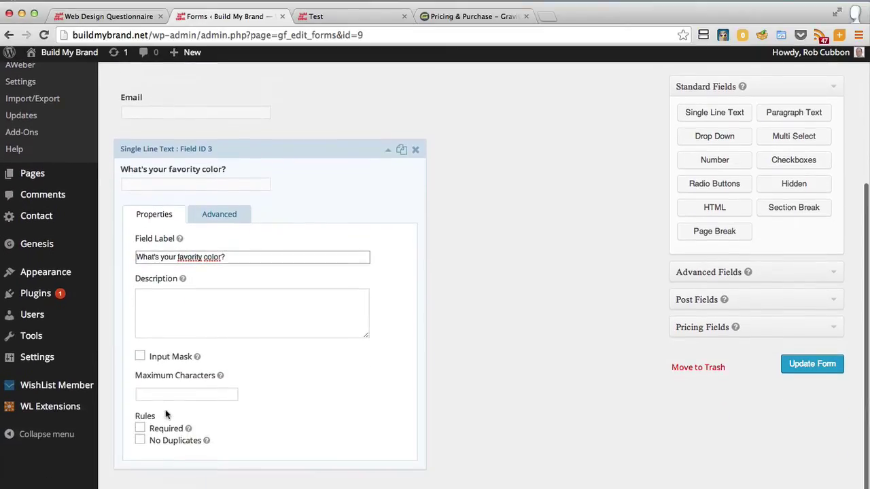
- Add a radio field "What's your favorite pet?" with an Other choice enabled
left_click(694, 263)
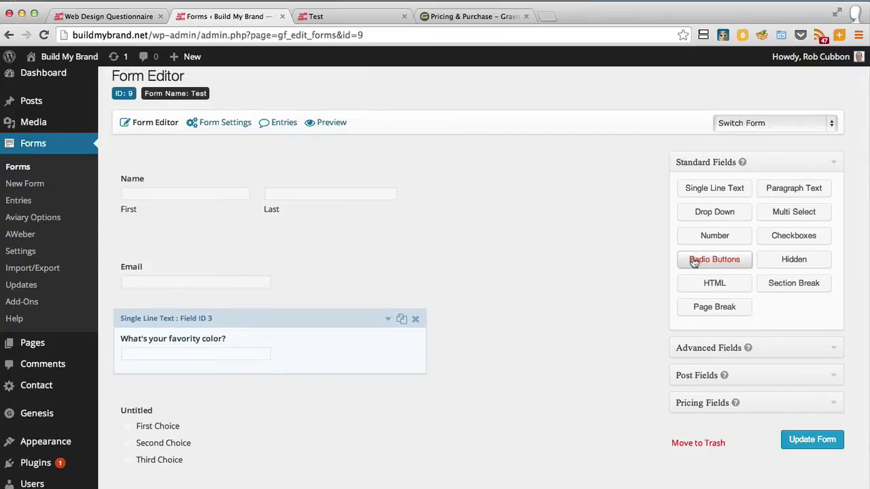
left_click(174, 420)
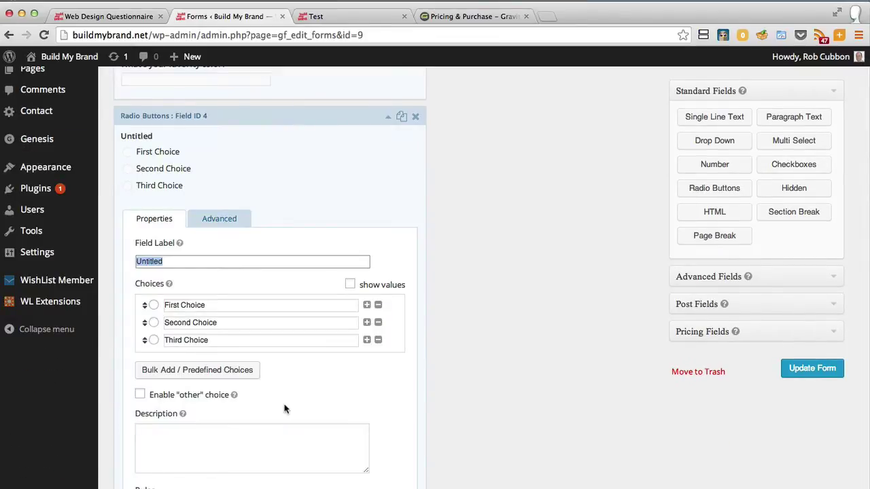
type("What's your favorite pet?")
left_click(140, 396)
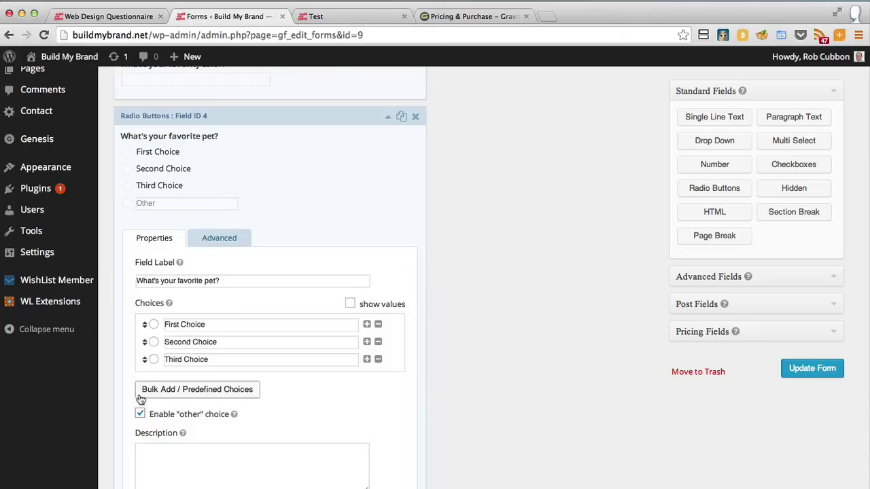
scroll(240, 435, "down", 2)
scroll(240, 433, "down", 1)
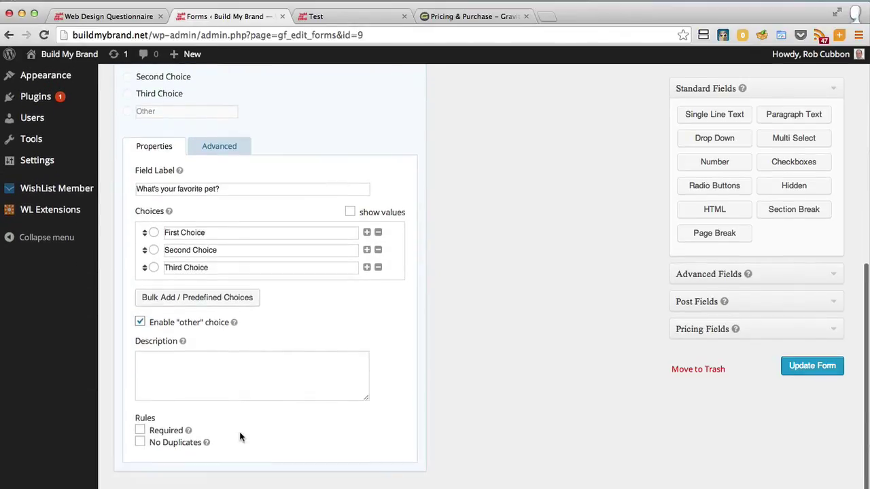
scroll(240, 433, "up", 2)
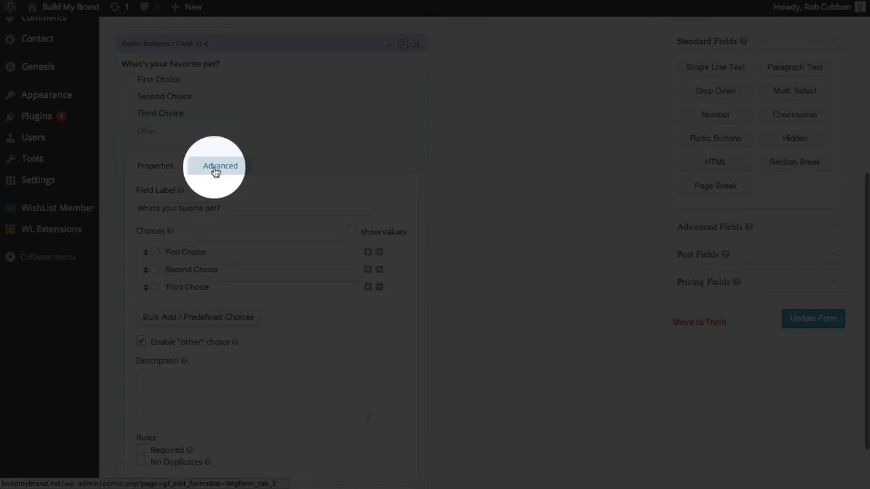
- Show the pet question only when the colour answer is blue, via conditional logic
left_click(218, 216)
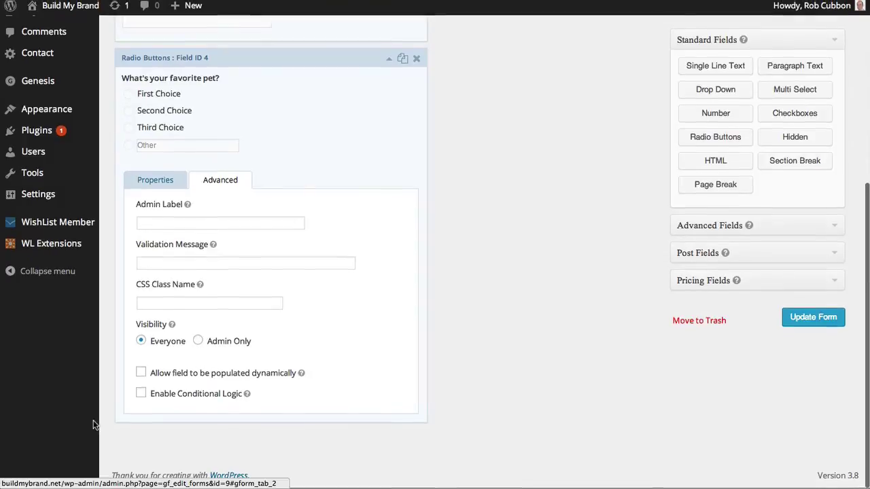
left_click(141, 393)
scroll(365, 363, "down", 2)
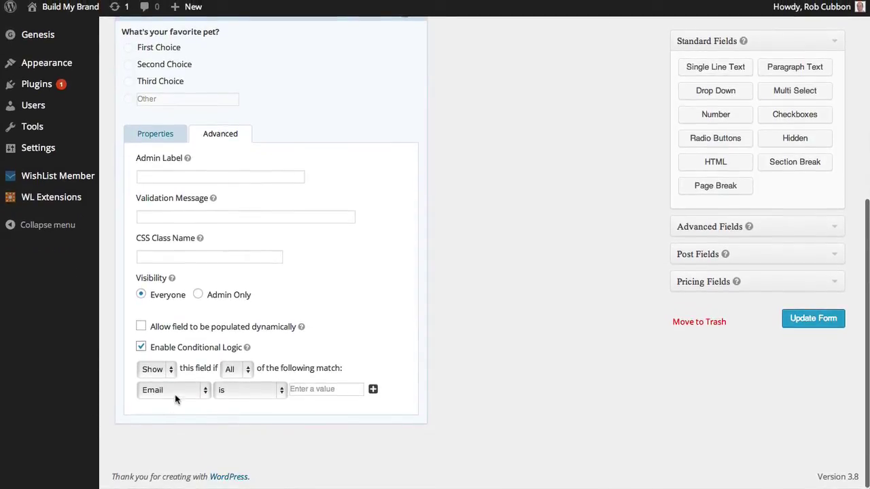
left_click(176, 393)
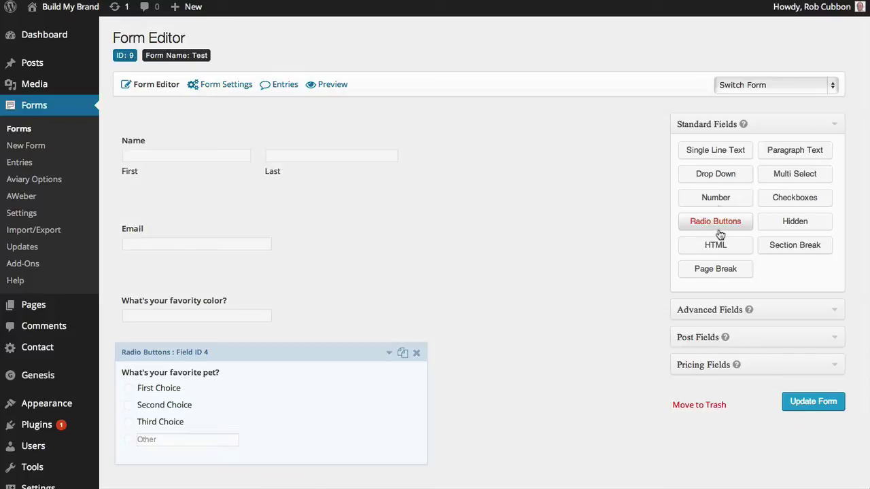
- Add a Checkboxes field labelled 'Do you want to join the email list?' with only a 'Yes' choice
left_click(765, 199)
type("Do")
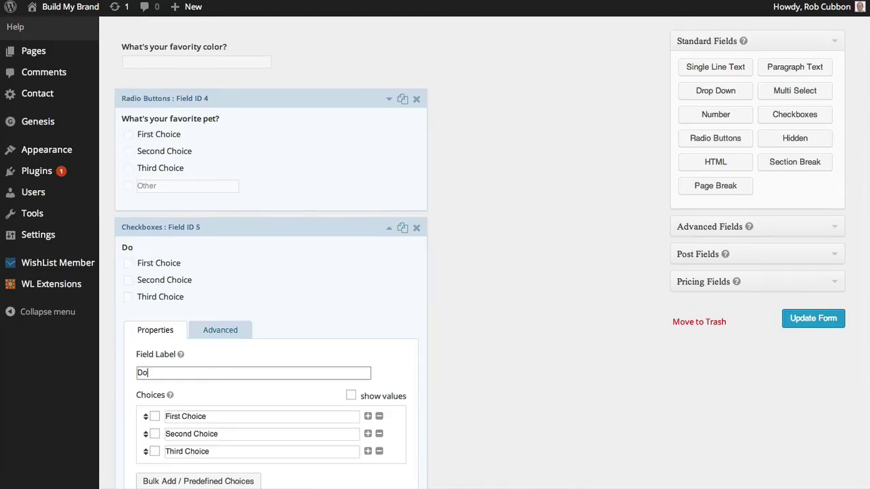
type(" you")
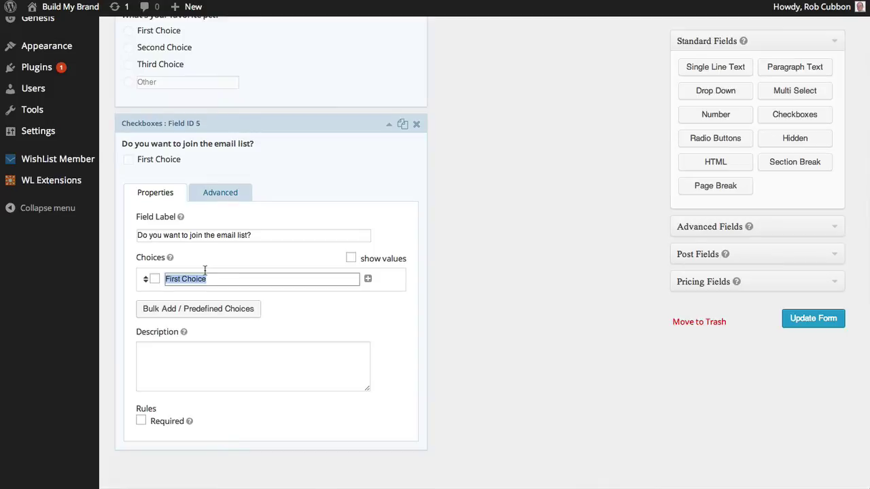
type("Yes")
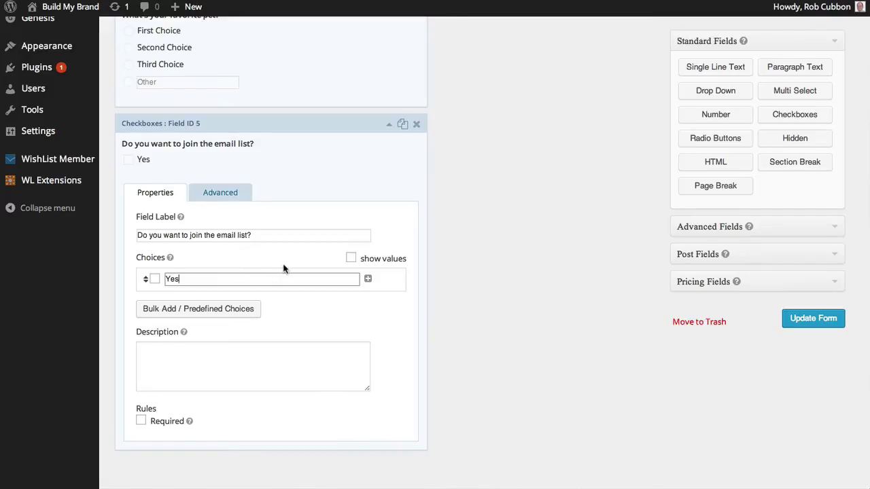
scroll(285, 270, "up", 4)
scroll(360, 247, "up", 2)
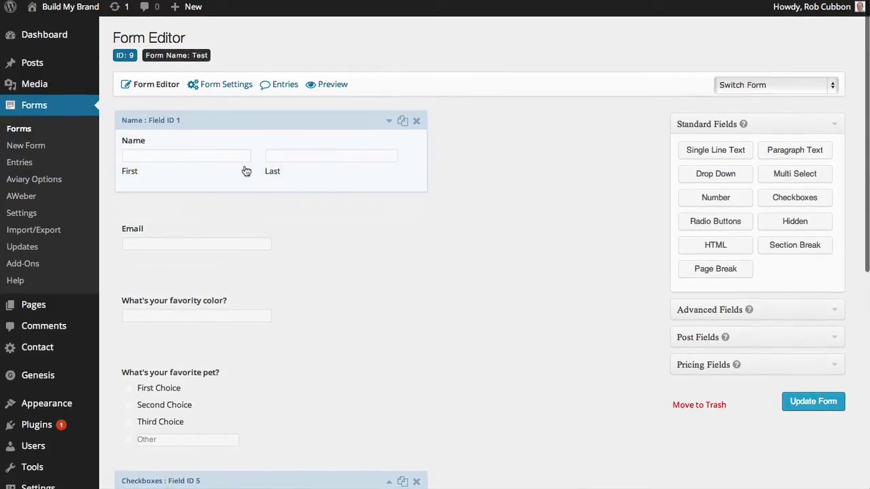
- Mark the Name and Email fields as Required and update the form
left_click(202, 182)
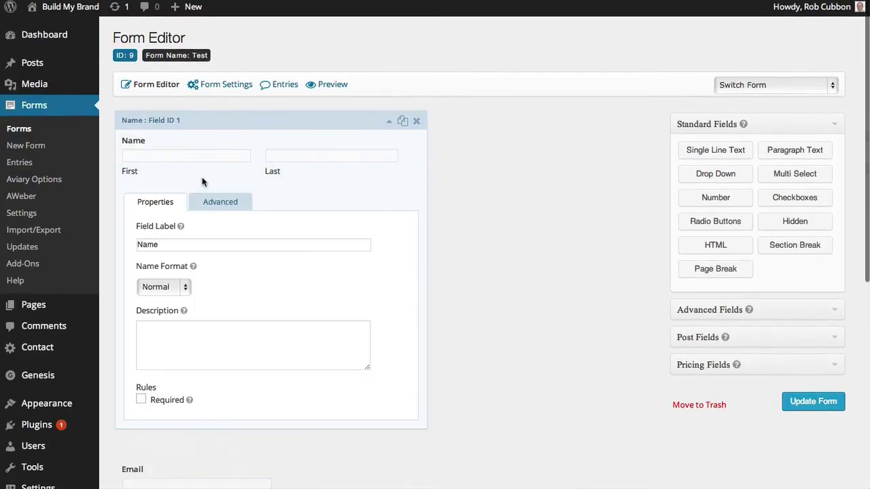
left_click(142, 402)
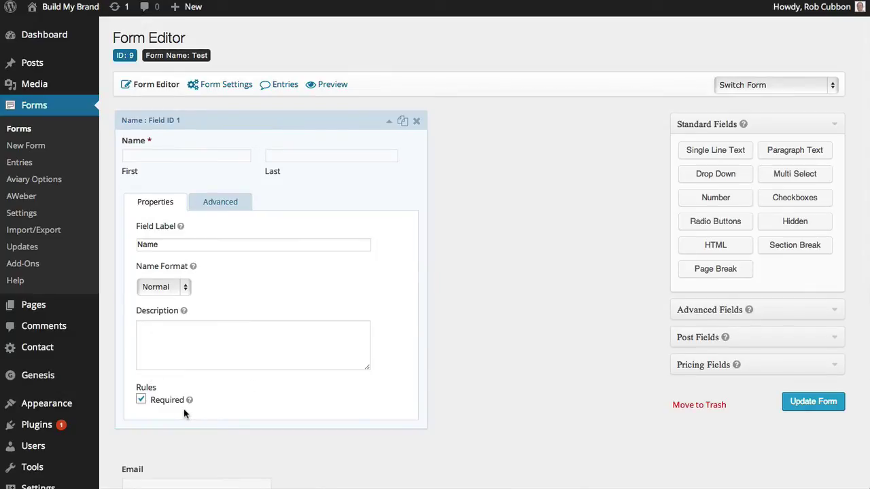
left_click(388, 121)
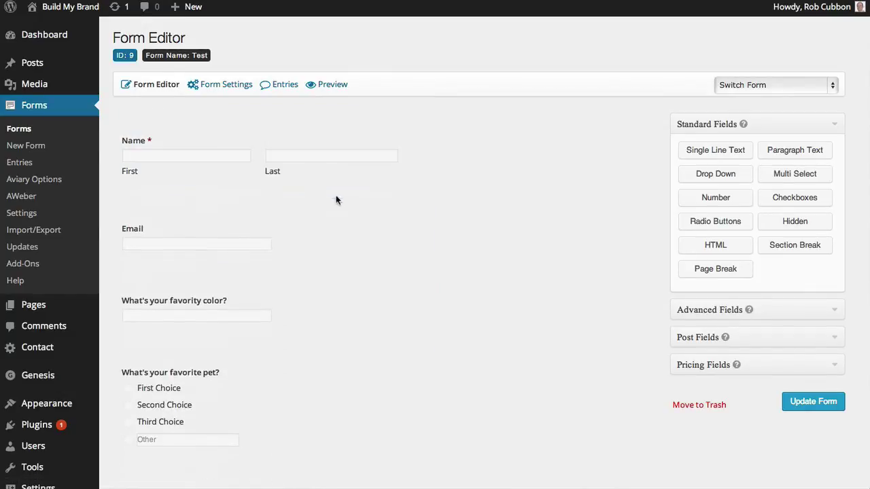
left_click(271, 247)
left_click(141, 396)
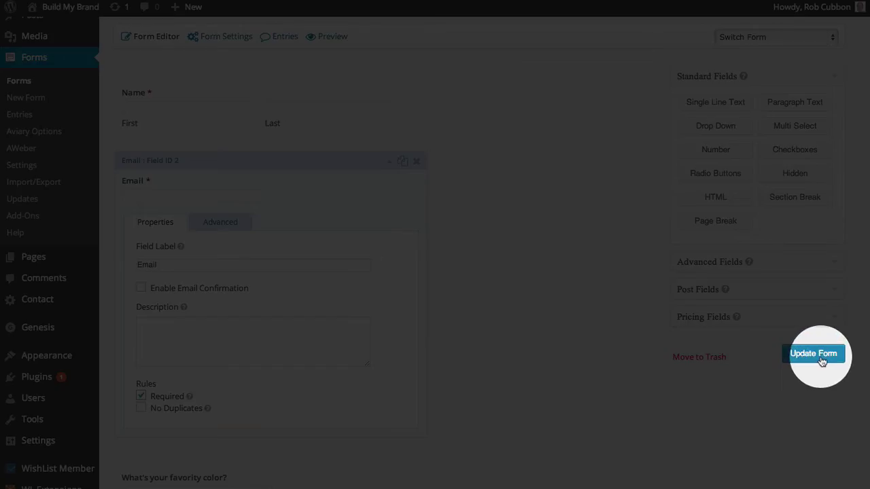
left_click(820, 357)
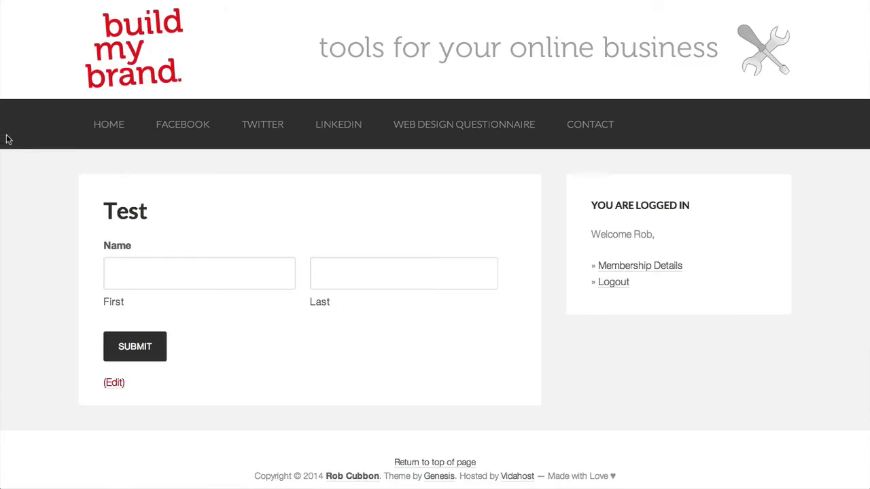
- Reload the Test page, autofill it, clear First name and submit to trigger the missing-name error
key("super+r")
scroll(21, 145, "down", 5)
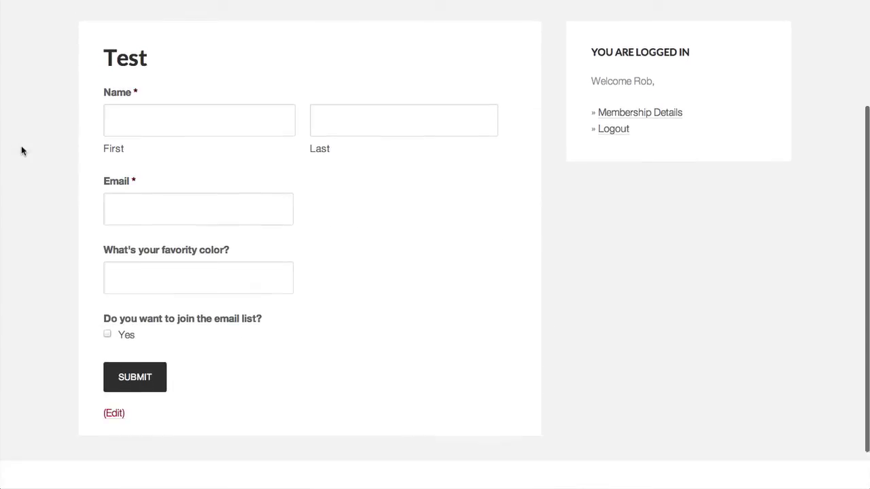
left_click(125, 109)
scroll(56, 175, "up", 2)
scroll(58, 176, "down", 2)
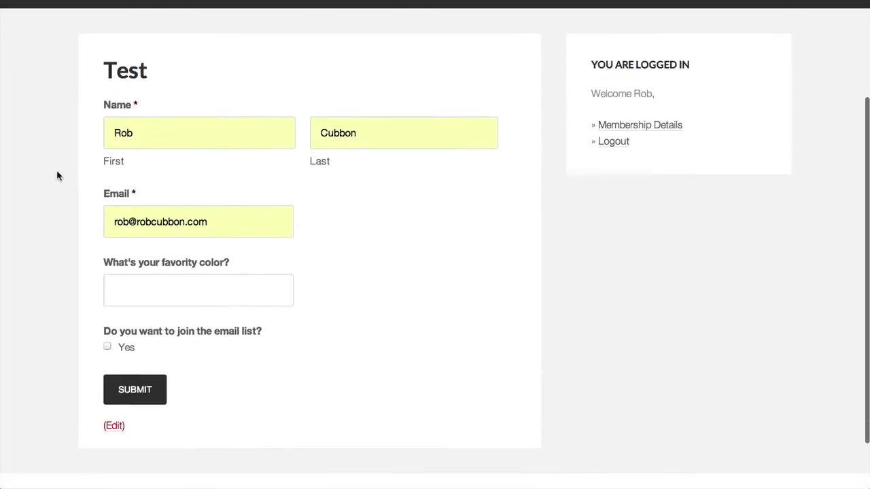
scroll(57, 176, "down", 1)
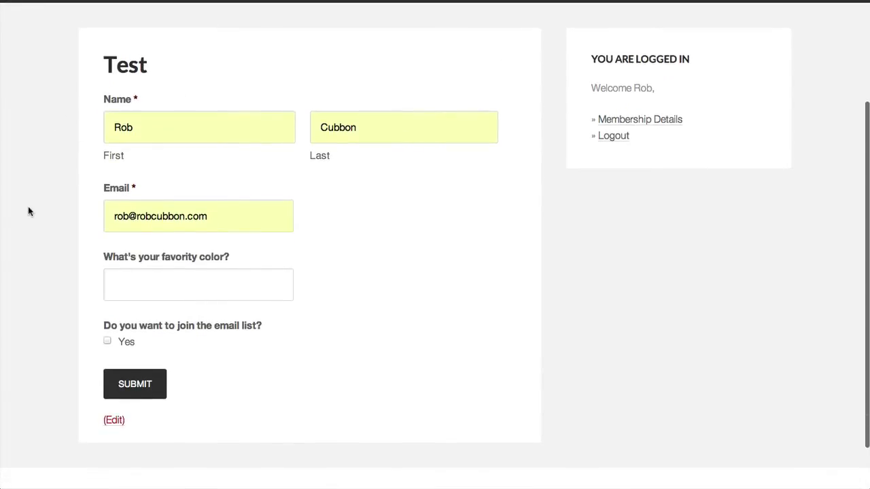
double_click(117, 129)
key("BackSpace")
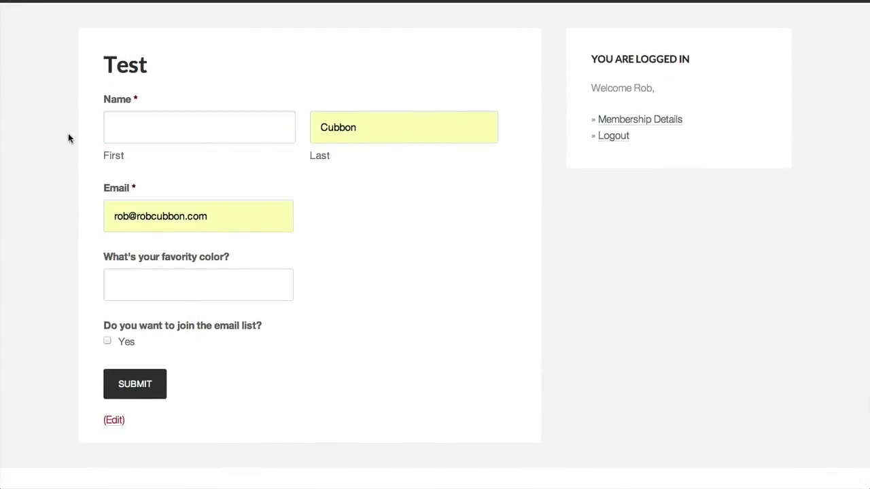
left_click(122, 386)
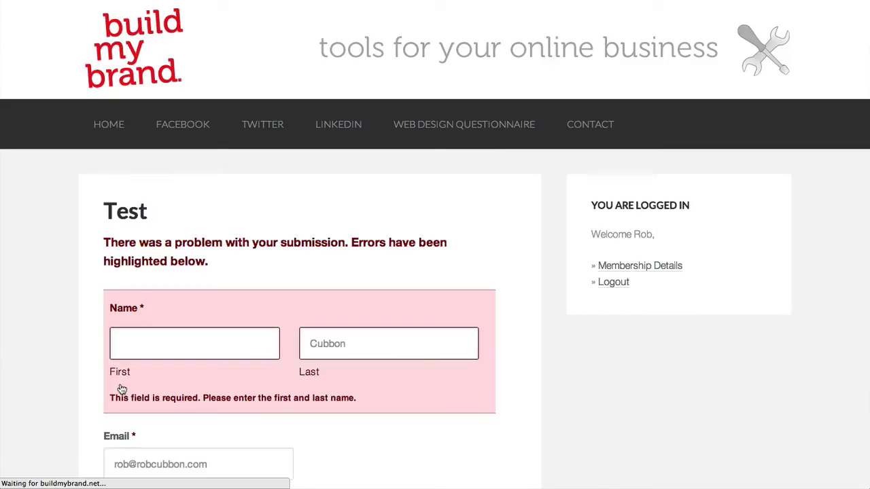
- Restore the first name and enter 'blue' as the favourite colour
scroll(71, 345, "down", 3)
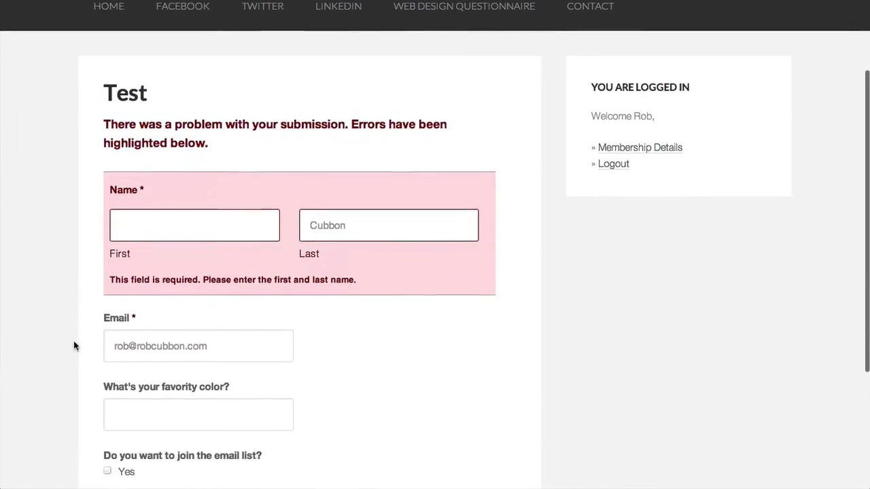
left_click(134, 214)
scroll(134, 215, "down", 4)
left_click(133, 264)
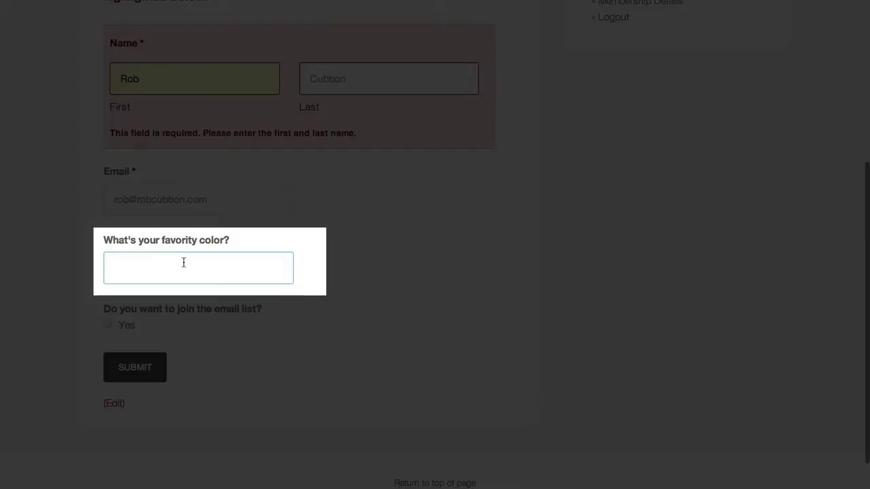
type("red")
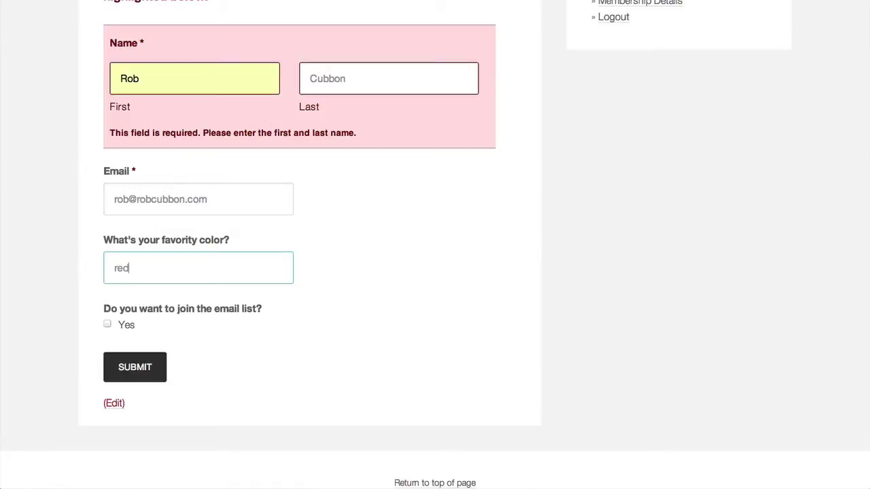
left_click(427, 243)
scroll(426, 243, "up", 3)
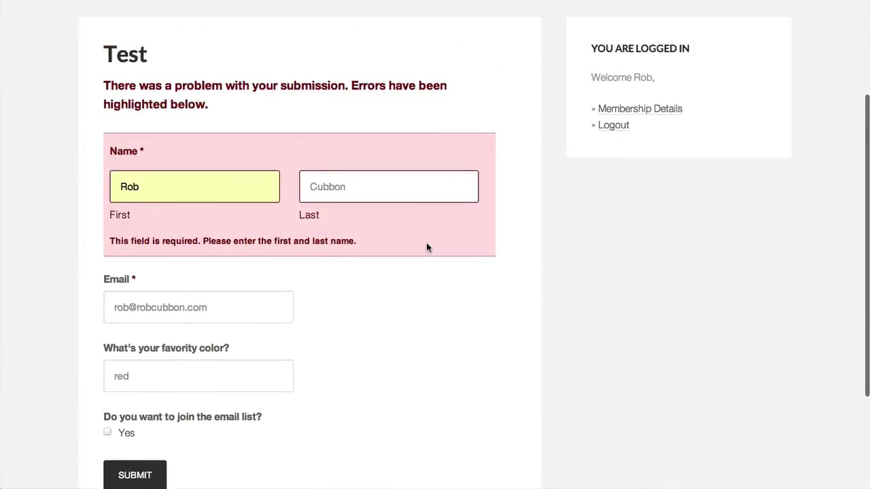
double_click(163, 355)
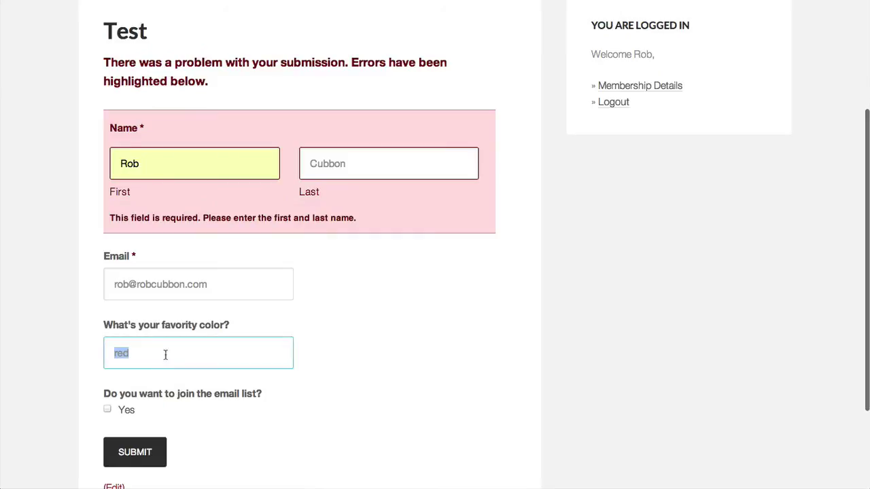
type("blue")
scroll(175, 305, "down", 3)
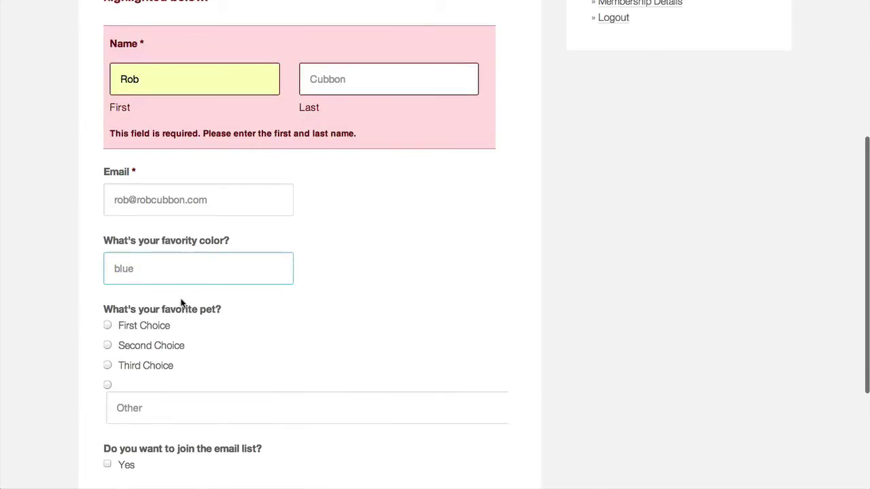
scroll(164, 387, "down", 1)
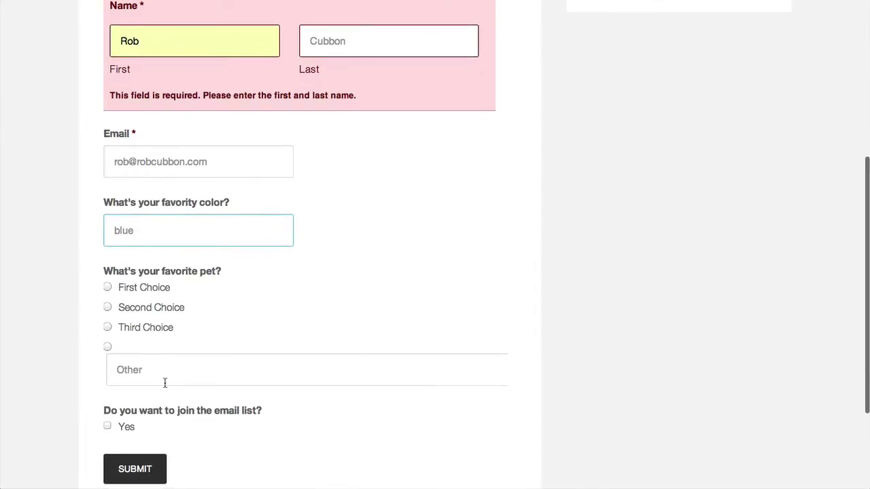
scroll(164, 387, "down", 1)
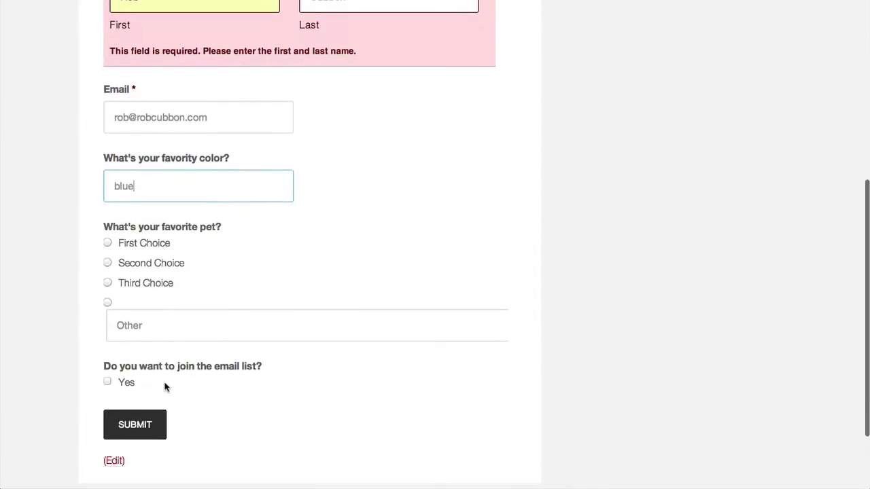
- Answer Other 'leopard' for favourite pet, tick Yes to join the list, and submit
left_click(106, 303)
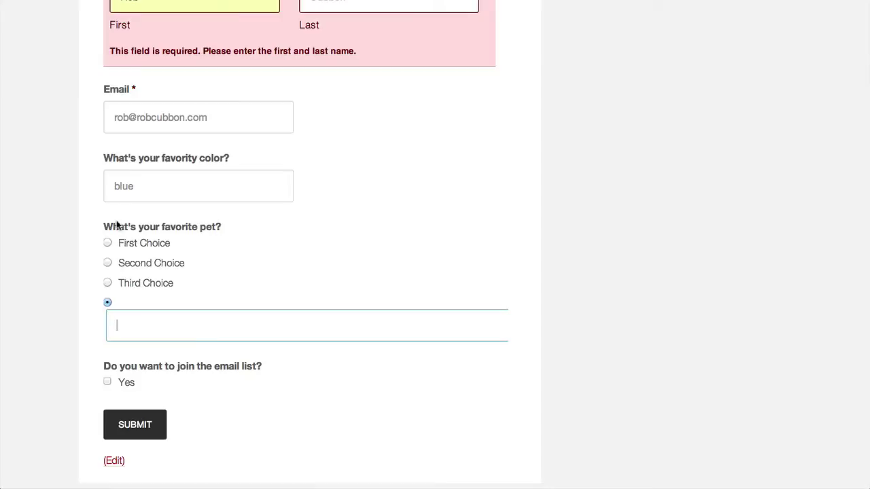
type("leopard")
scroll(278, 393, "down", 1)
left_click(107, 366)
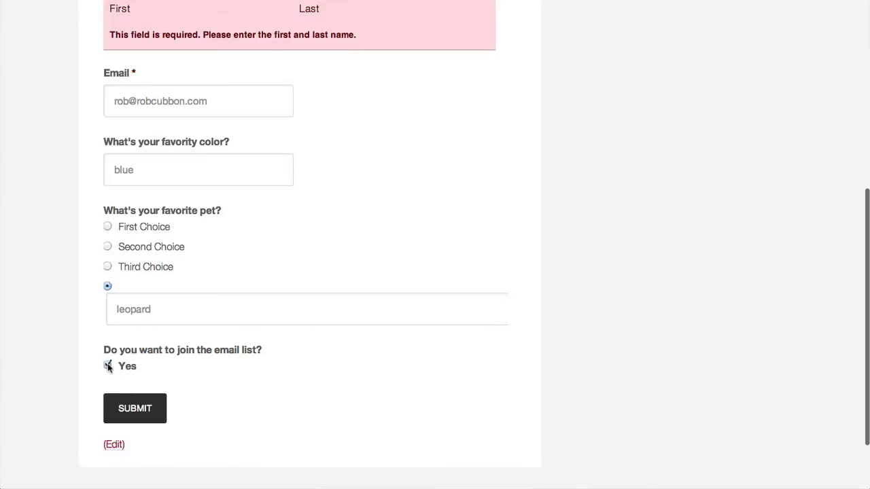
left_click(146, 414)
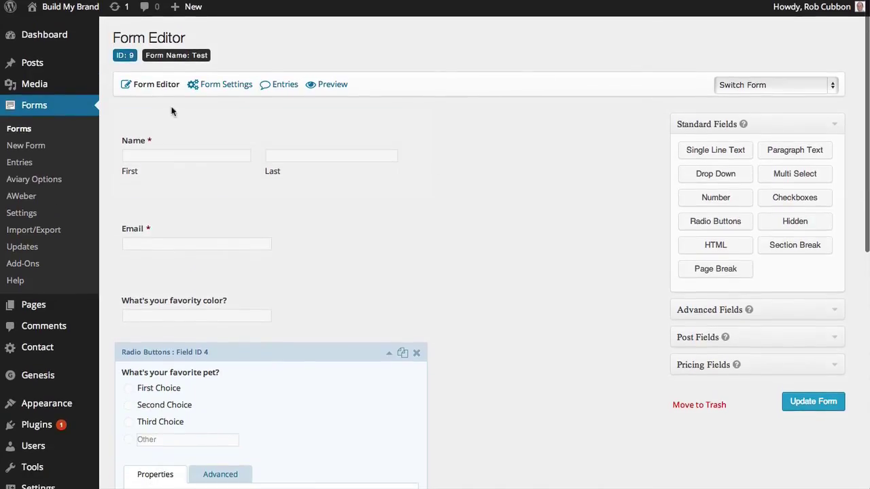
mouse_move(210, 87)
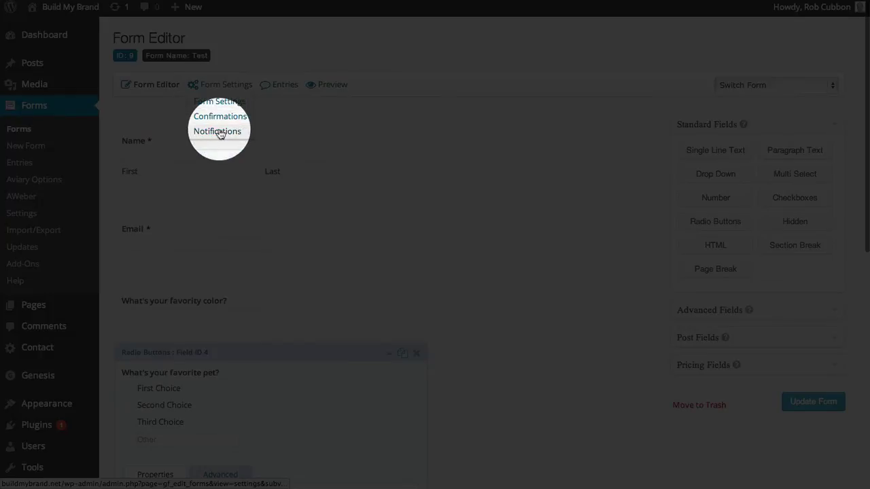
- Create a new notification sent to the address from the form's Email field
left_click(218, 132)
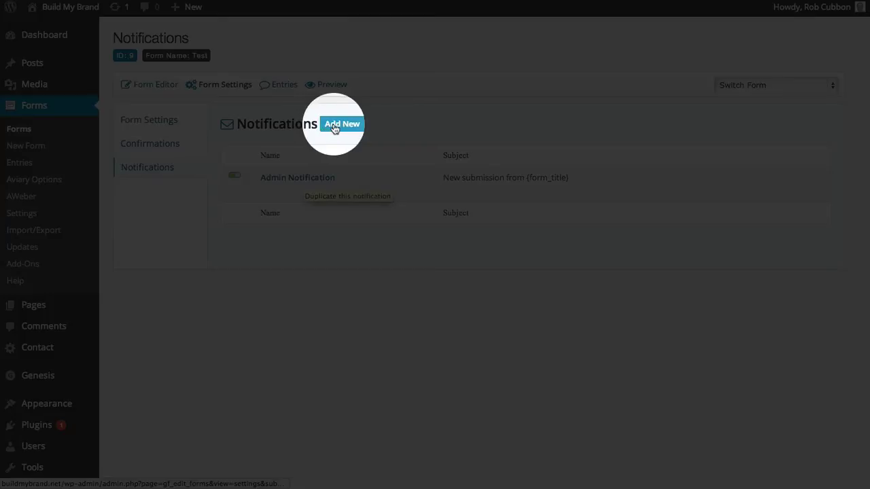
left_click(334, 127)
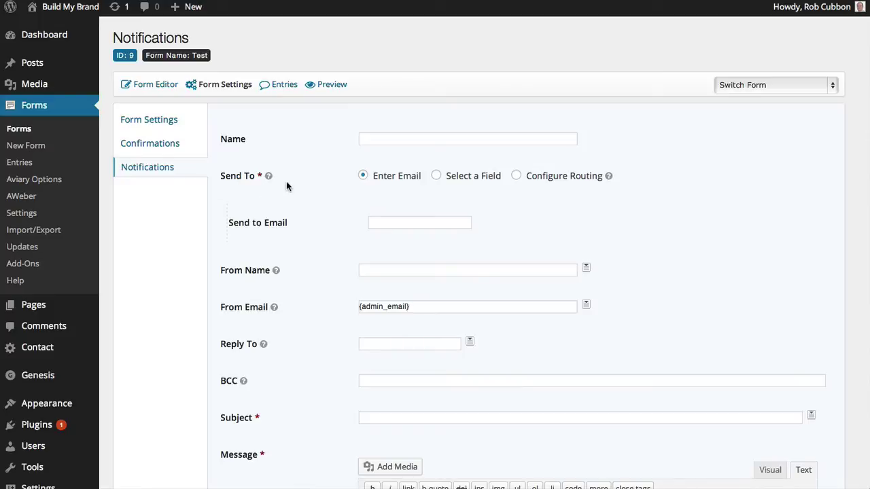
left_click(436, 178)
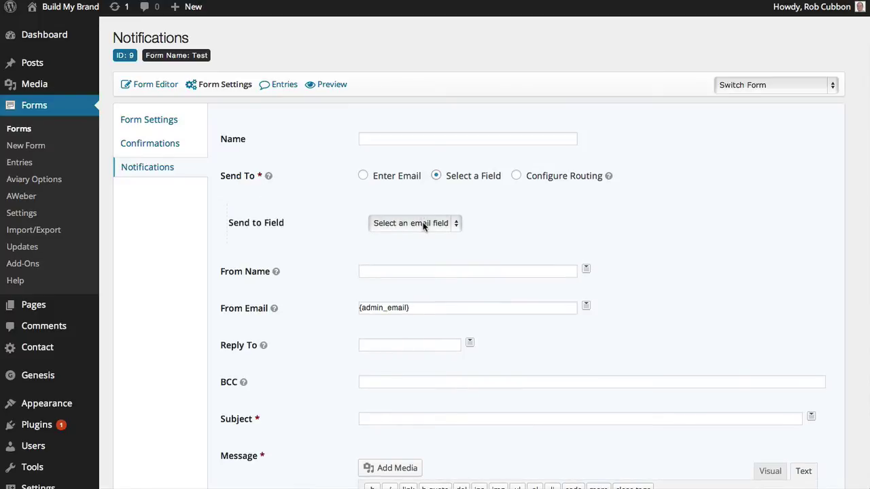
left_click(422, 222)
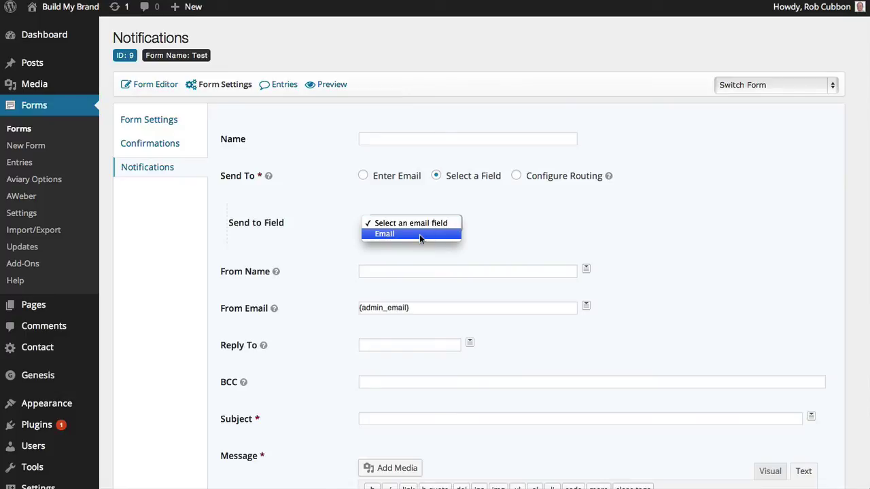
left_click(418, 235)
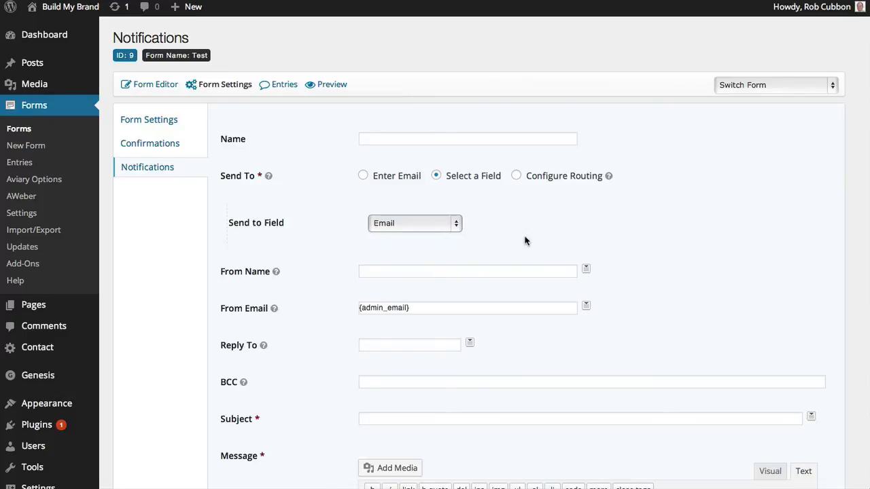
- Paste {all_fields} into the notification message and save it
scroll(525, 240, "down", 5)
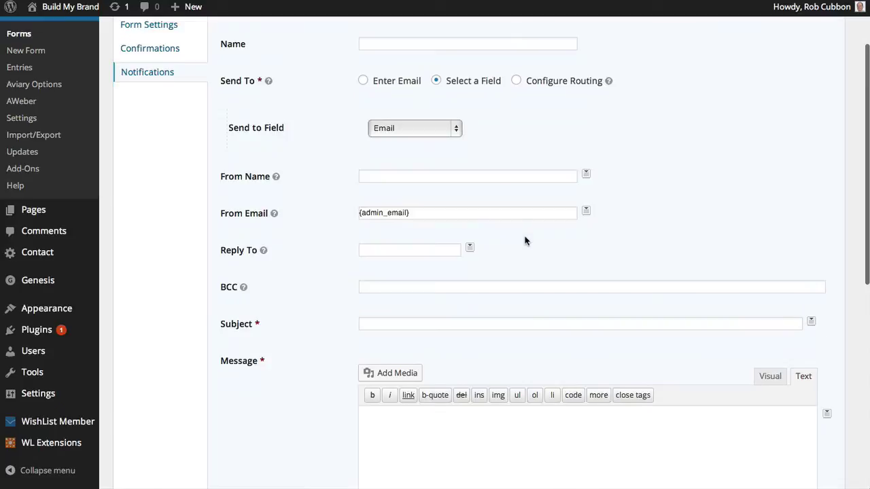
left_click(506, 297)
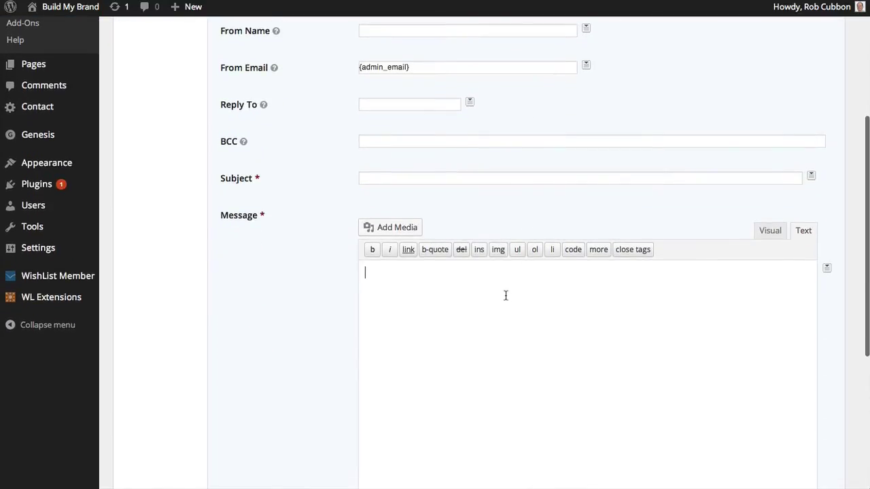
type("{all_fields}")
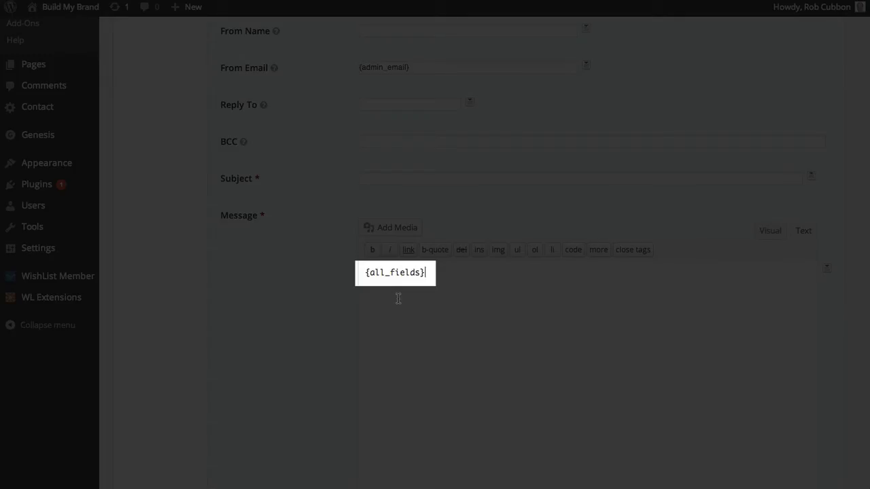
key("Return")
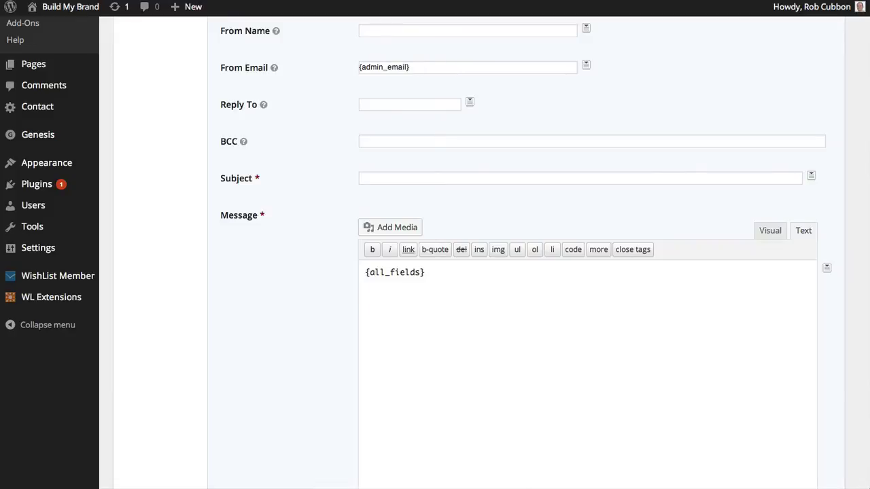
scroll(435, 251, "down", 3)
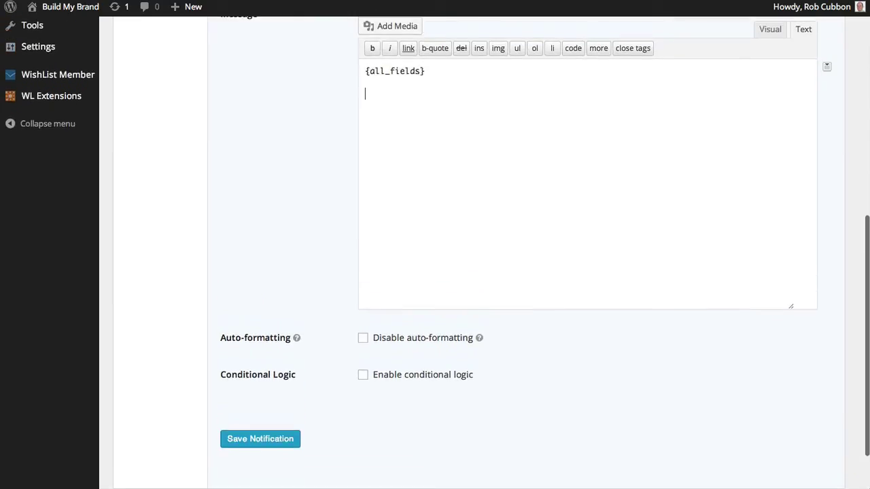
left_click(254, 377)
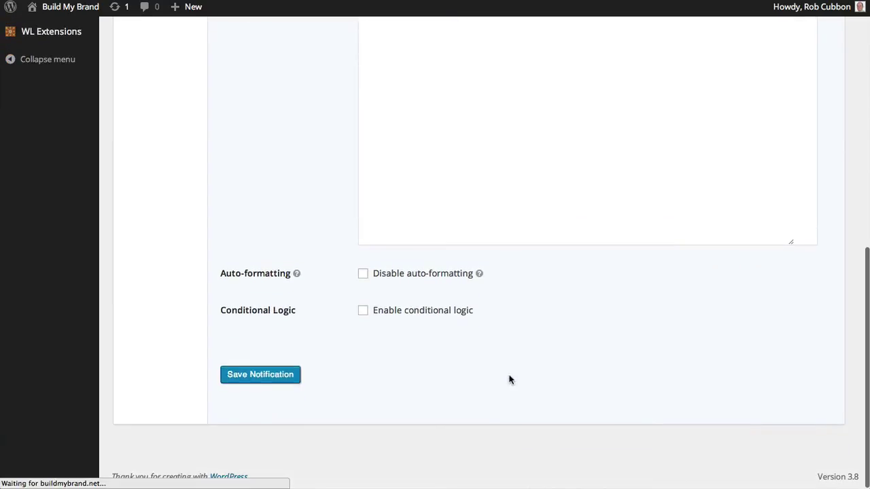
- Fill the required Subject line with 'Subject' and save the notification again
scroll(428, 327, "down", 2)
left_click(428, 327)
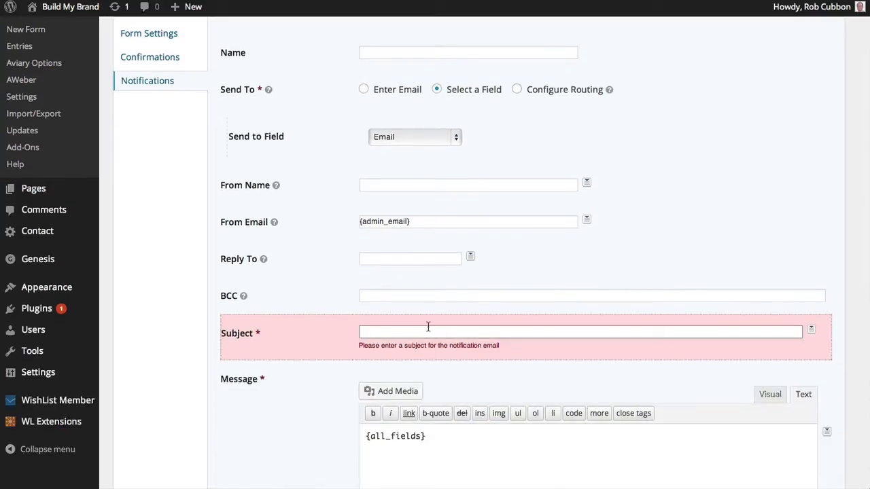
type("Subject")
scroll(432, 344, "down", 1)
scroll(432, 344, "down", 6)
left_click(249, 373)
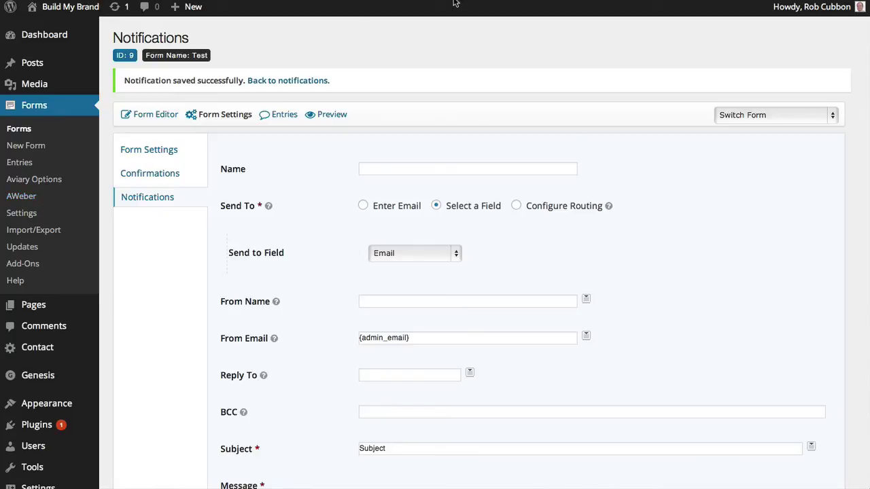
left_click(16, 199)
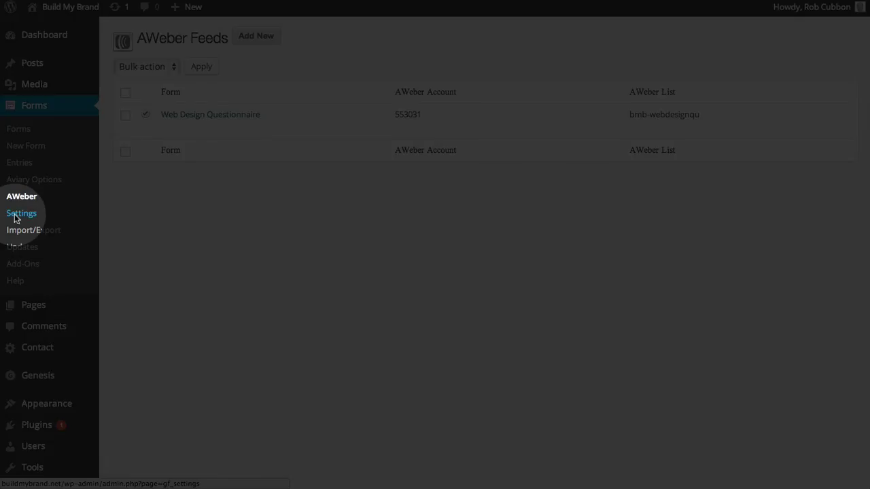
- In the AWeber settings, retrieve the authorization code and select it in the popup
left_click(16, 218)
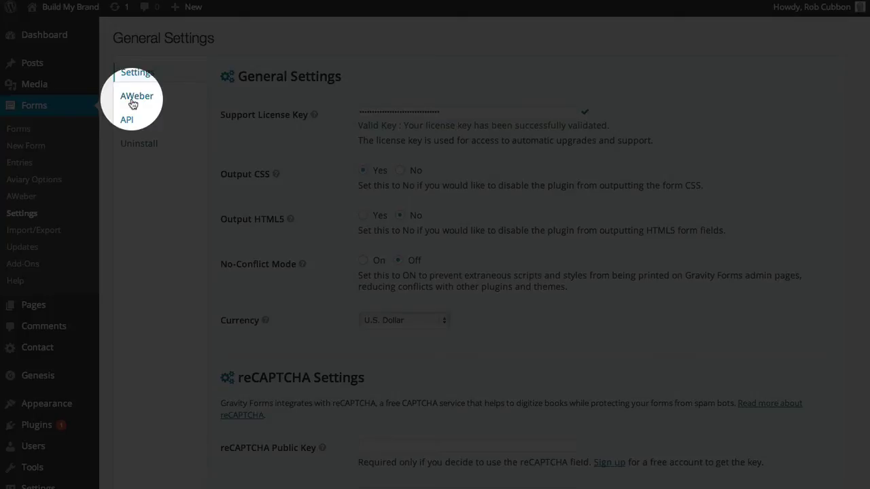
left_click(134, 102)
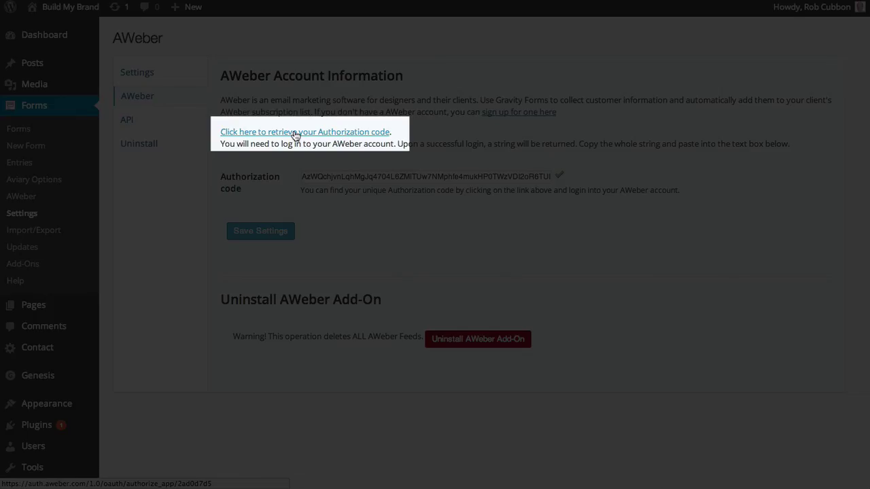
left_click(294, 133)
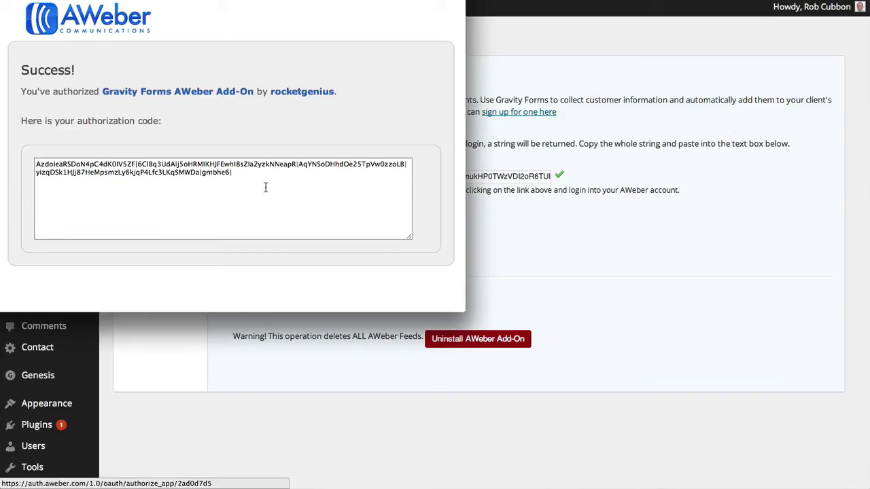
left_click(266, 188)
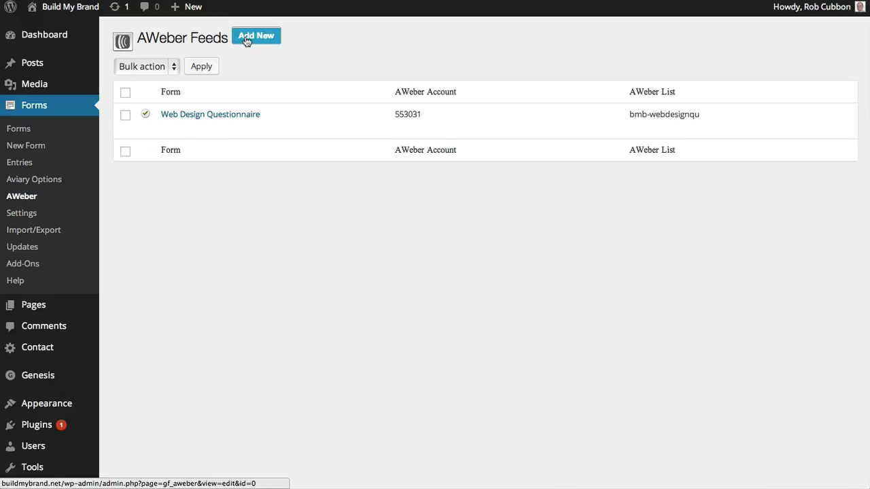
- Start a new AWeber feed for the Test form, mapping Email Address and Full Name to Name (Full)
left_click(247, 42)
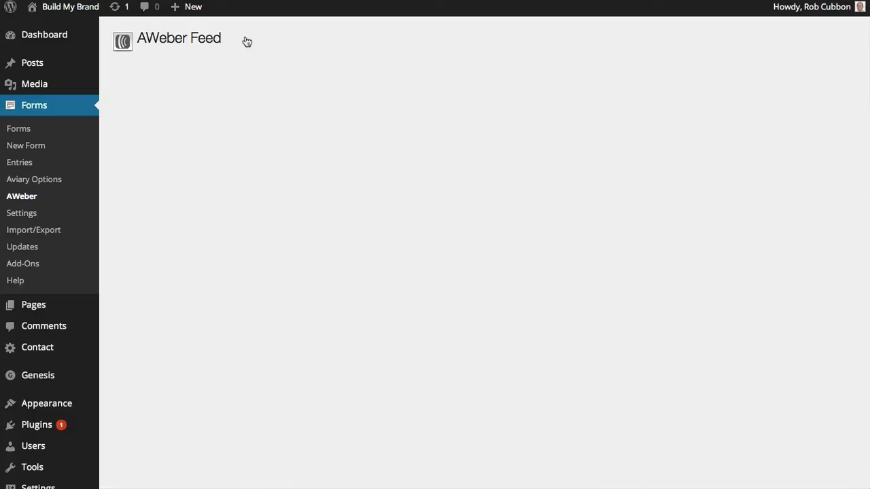
left_click(251, 63)
left_click(272, 72)
left_click(277, 89)
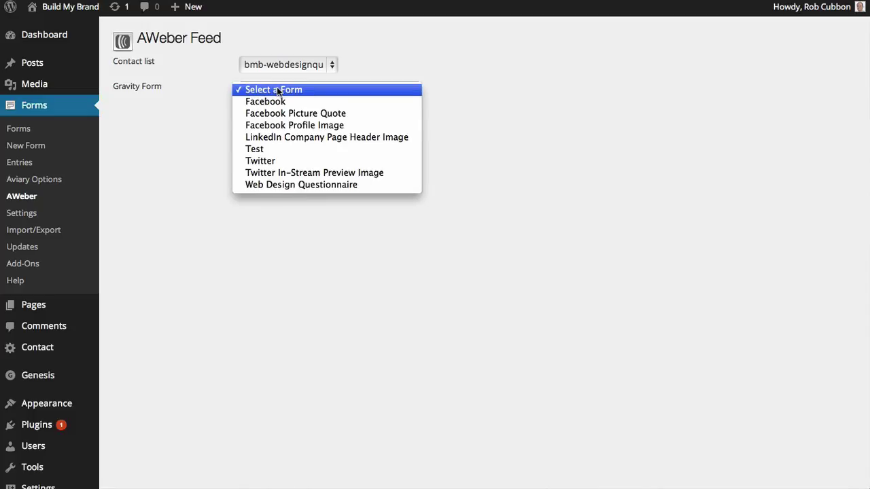
left_click(297, 147)
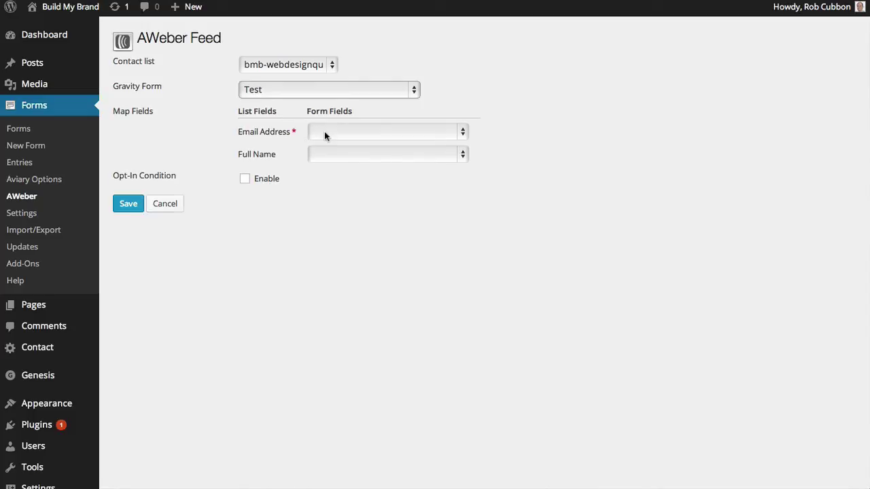
left_click(324, 133)
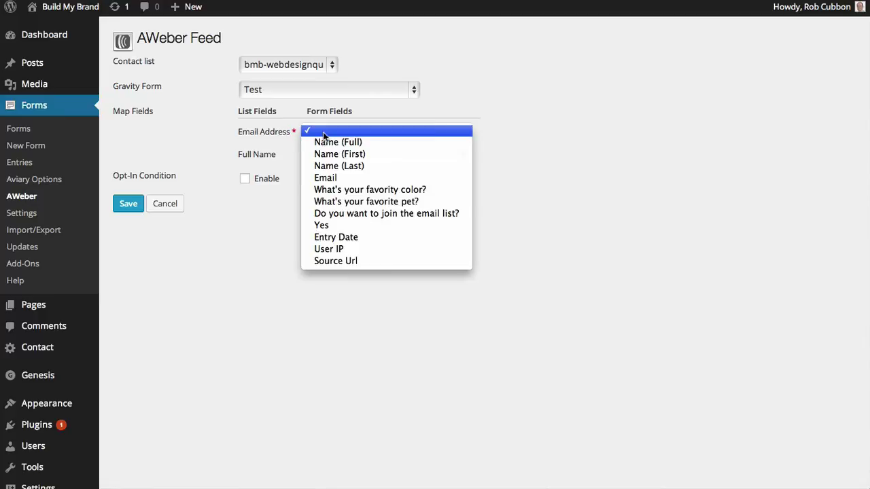
left_click(366, 178)
left_click(370, 155)
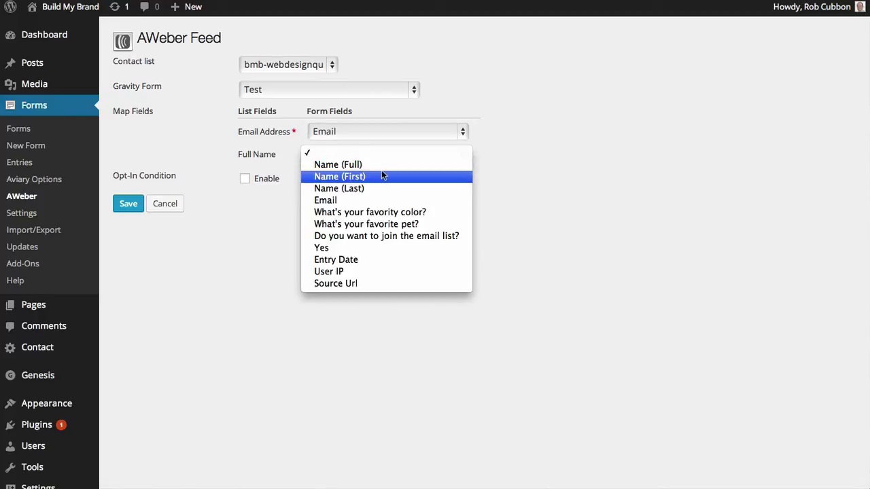
left_click(387, 165)
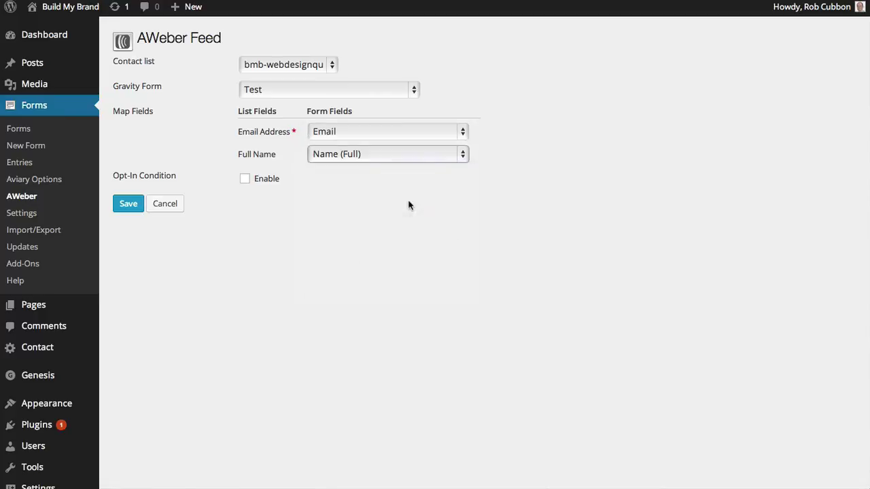
- Add an opt-in condition requiring the join-list question to equal Yes, and save the feed
left_click(244, 180)
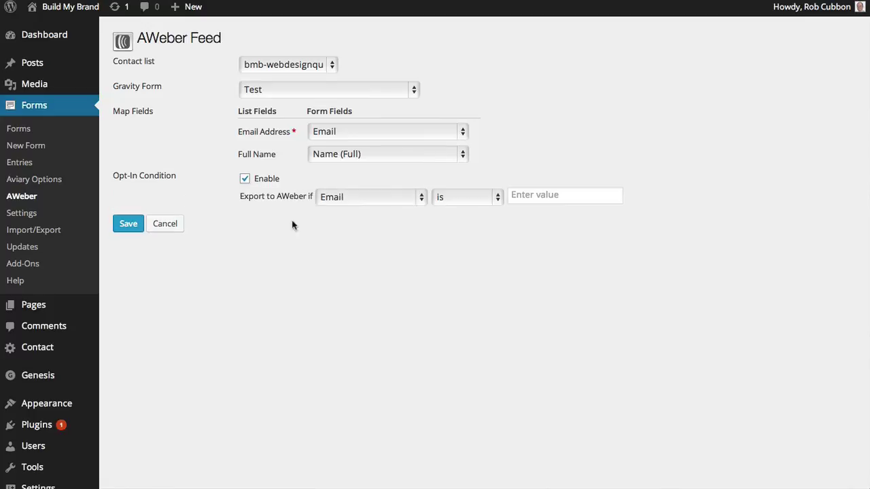
left_click(354, 199)
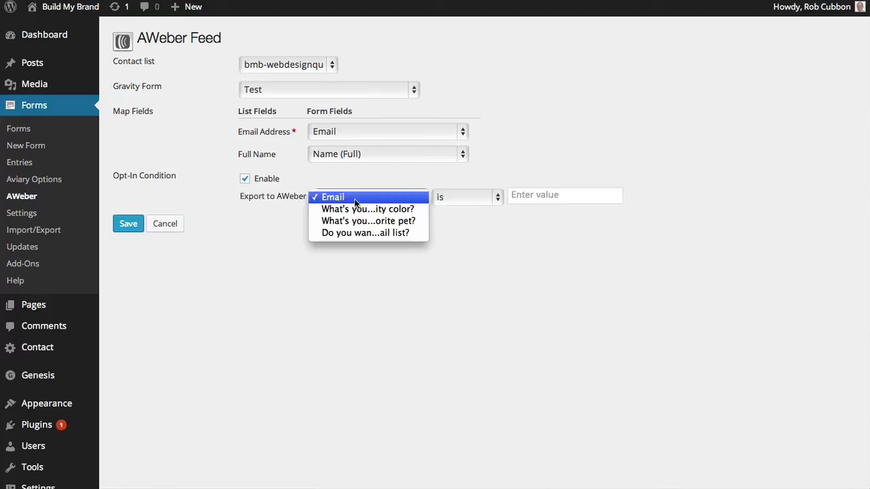
left_click(378, 233)
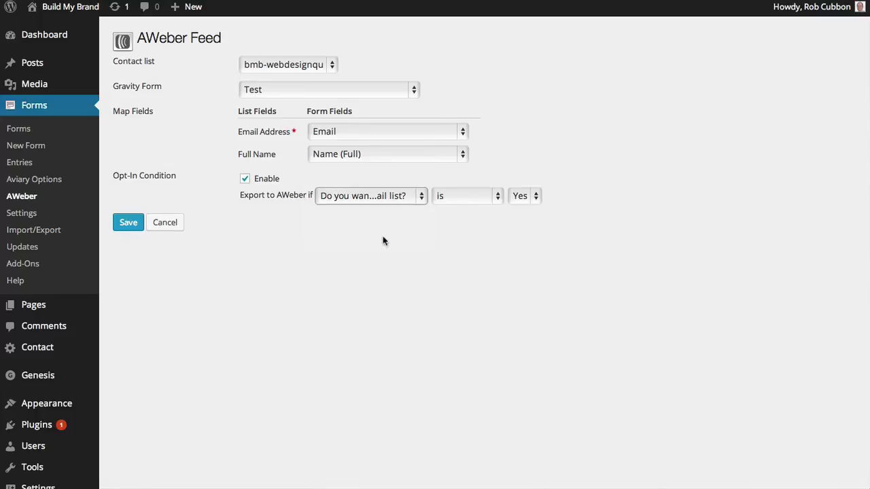
left_click(520, 196)
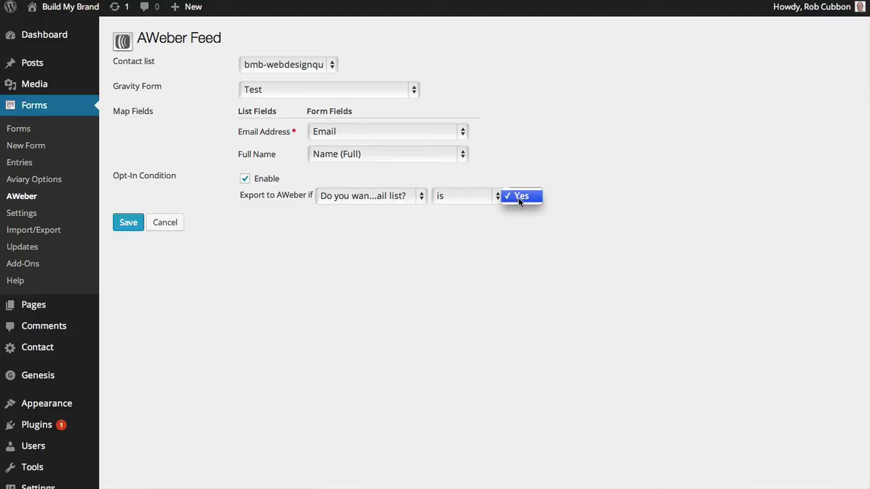
left_click(129, 223)
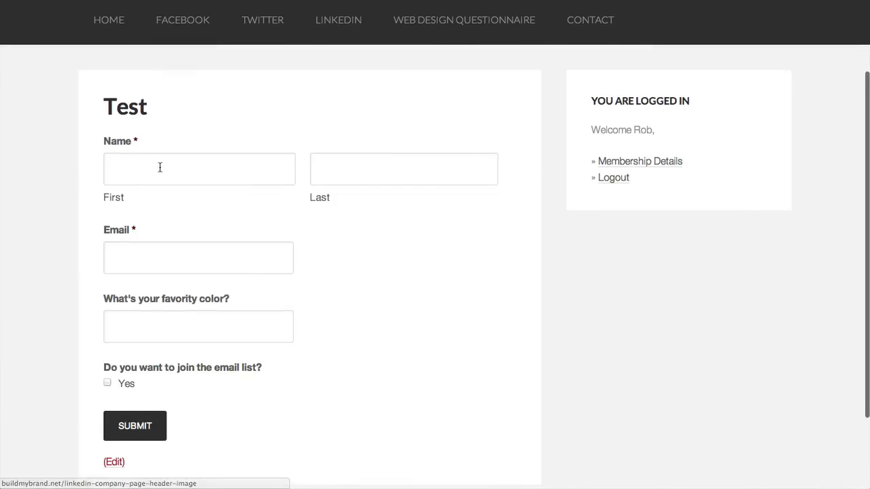
- Autofill name and email, enter 'green' as favourite colour, tick Yes, and submit the Test form
left_click(160, 170)
left_click(122, 193)
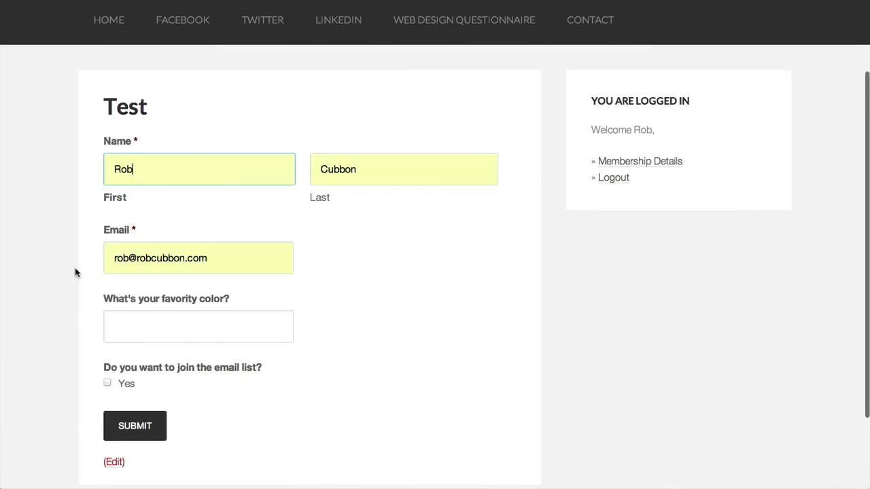
left_click(109, 299)
type("green")
left_click(107, 383)
scroll(302, 358, "down", 2)
left_click(135, 373)
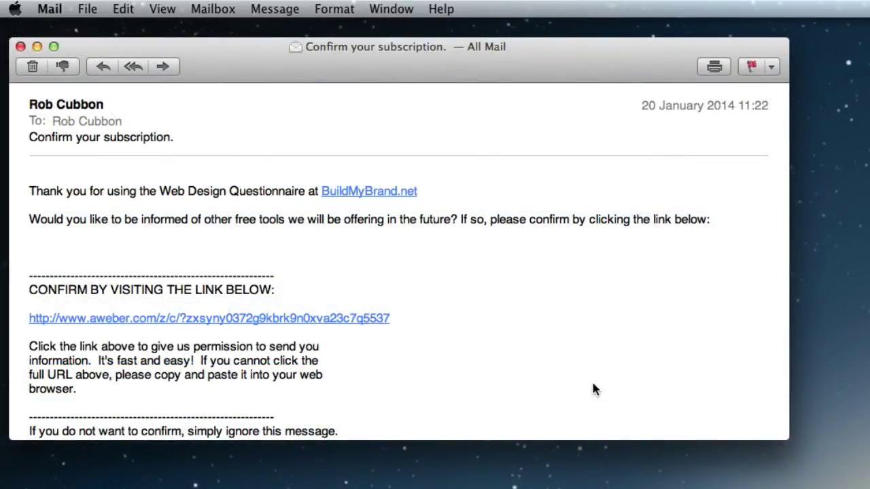
mouse_move(345, 326)
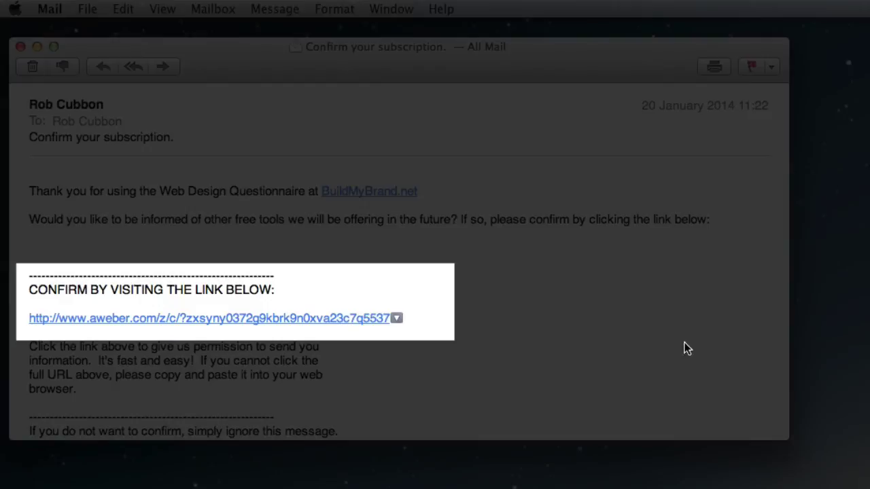